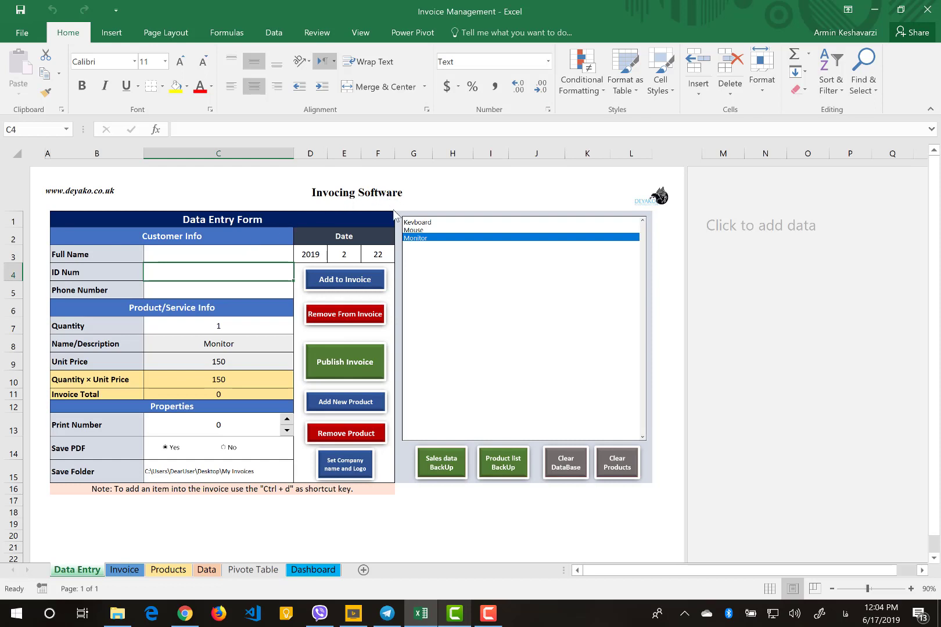
- Preview the Keyboard, Mouse and Monitor entries from the product list in the Data Entry form
left_click(260, 257)
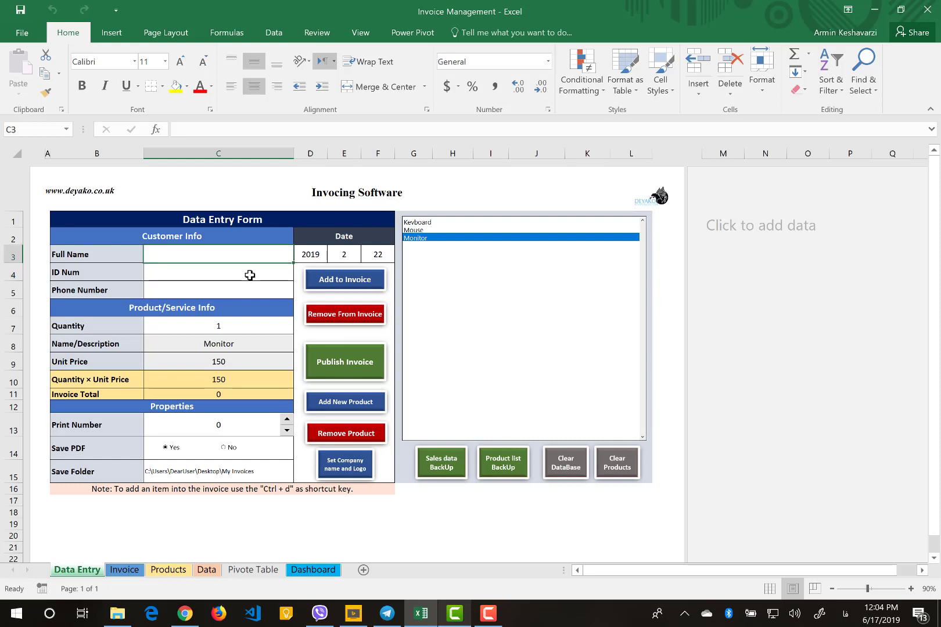
left_click(440, 222)
left_click(419, 231)
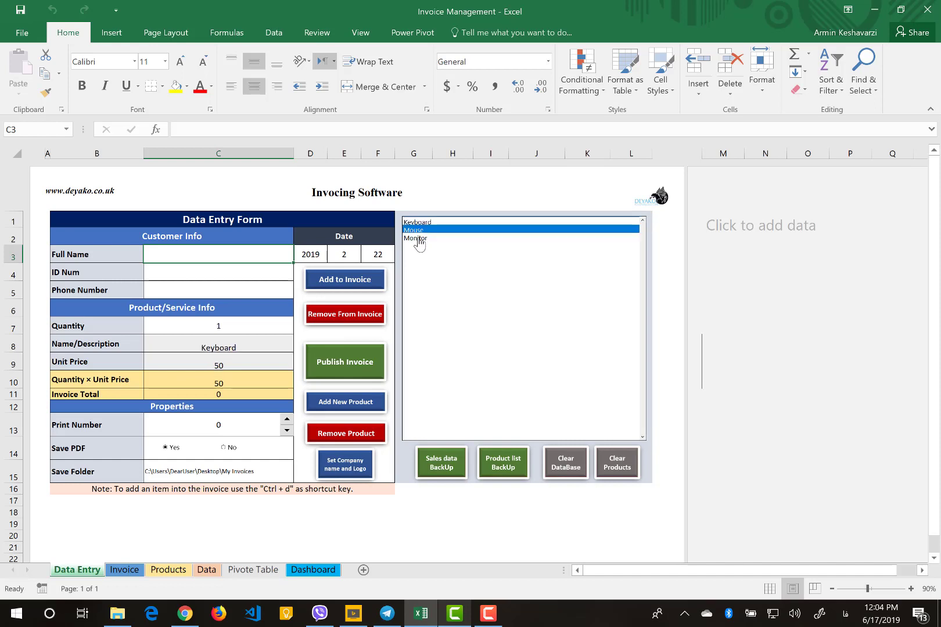
left_click(418, 239)
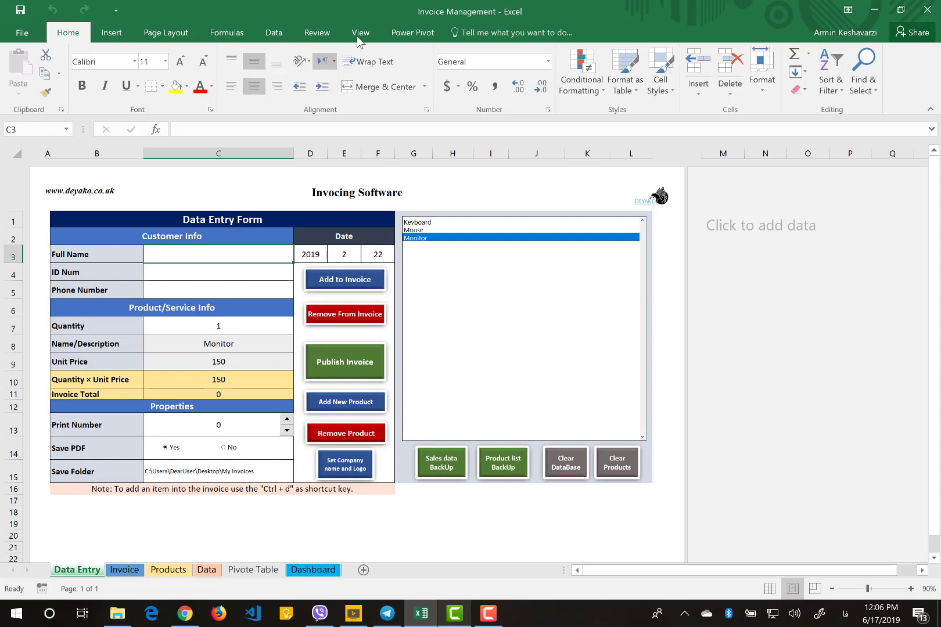
- Find Excel 2016 through the Windows search and open a new blank workbook
left_click(51, 613)
type("excel")
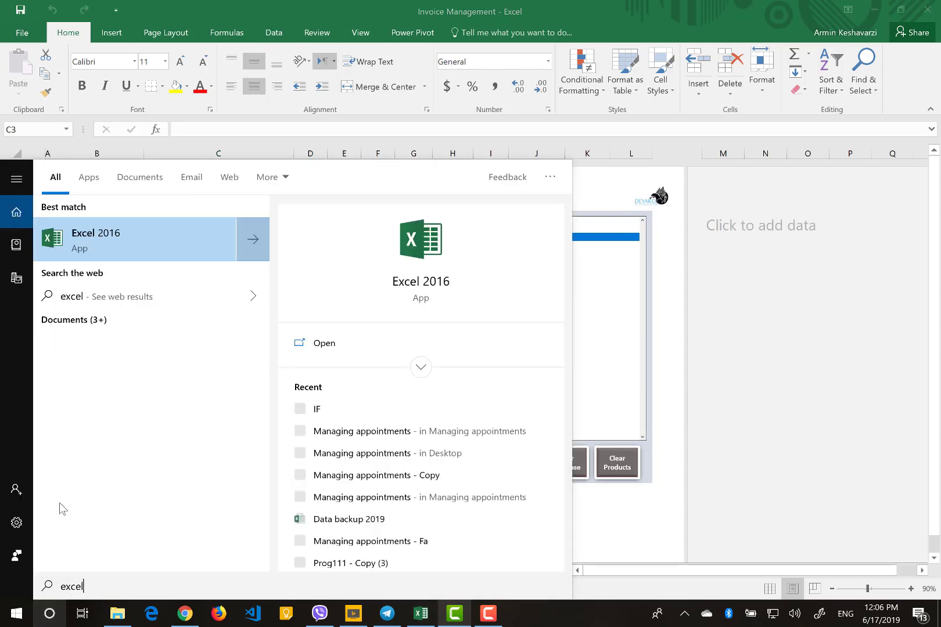
left_click(132, 242)
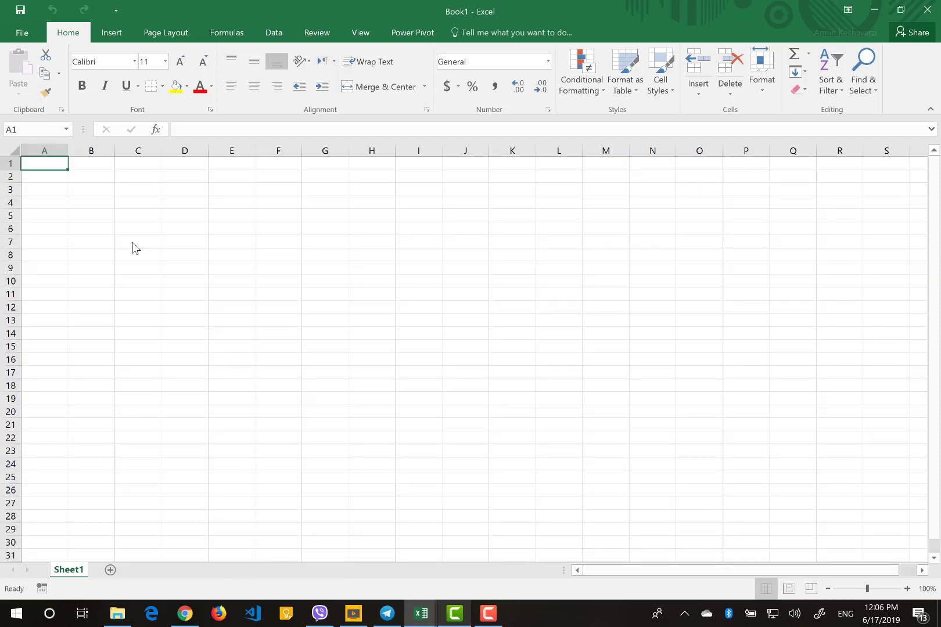
- Return to the Invoice Management workbook and close it without saving the changes
mouse_move(421, 613)
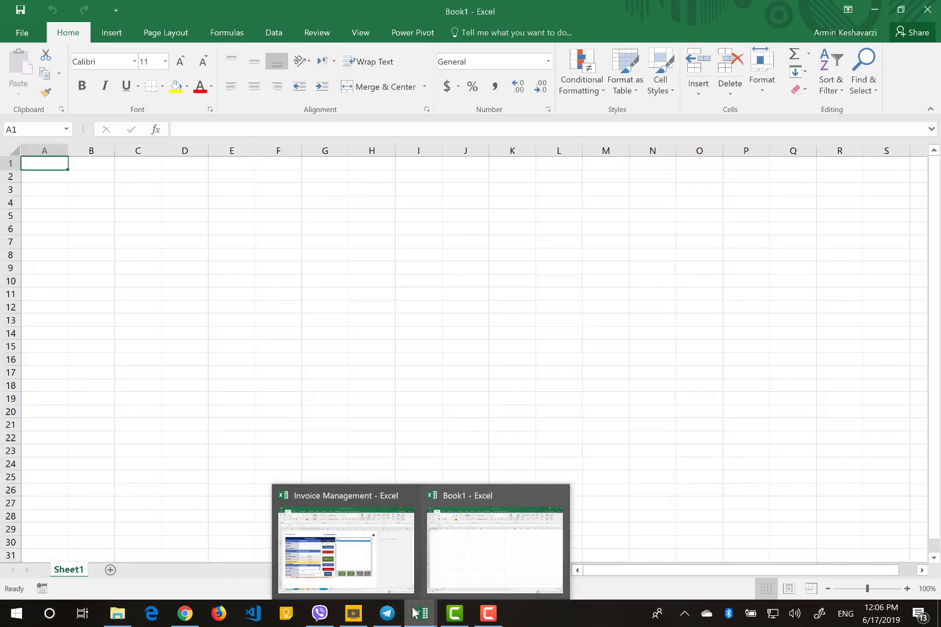
left_click(385, 539)
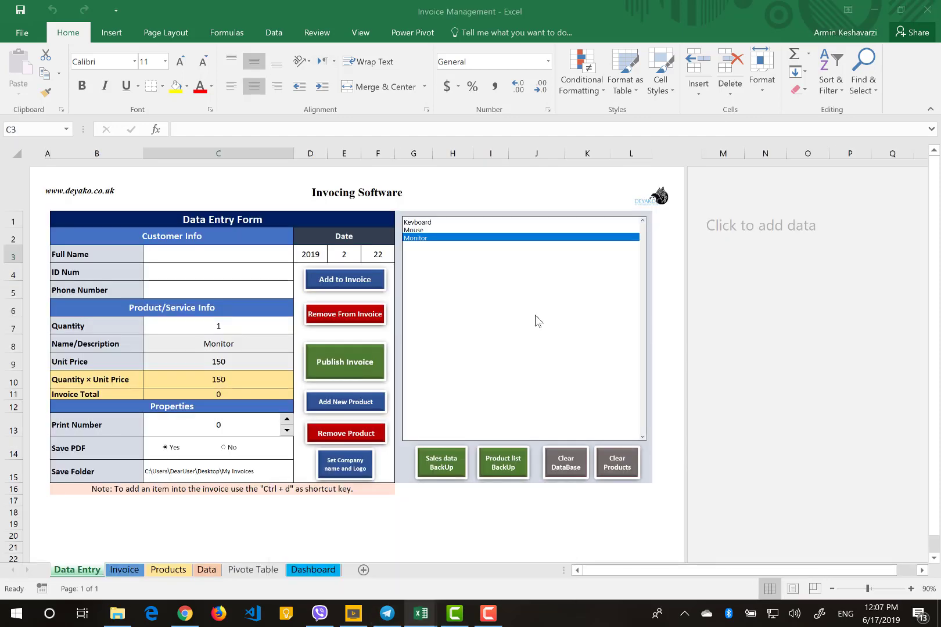
left_click(930, 10)
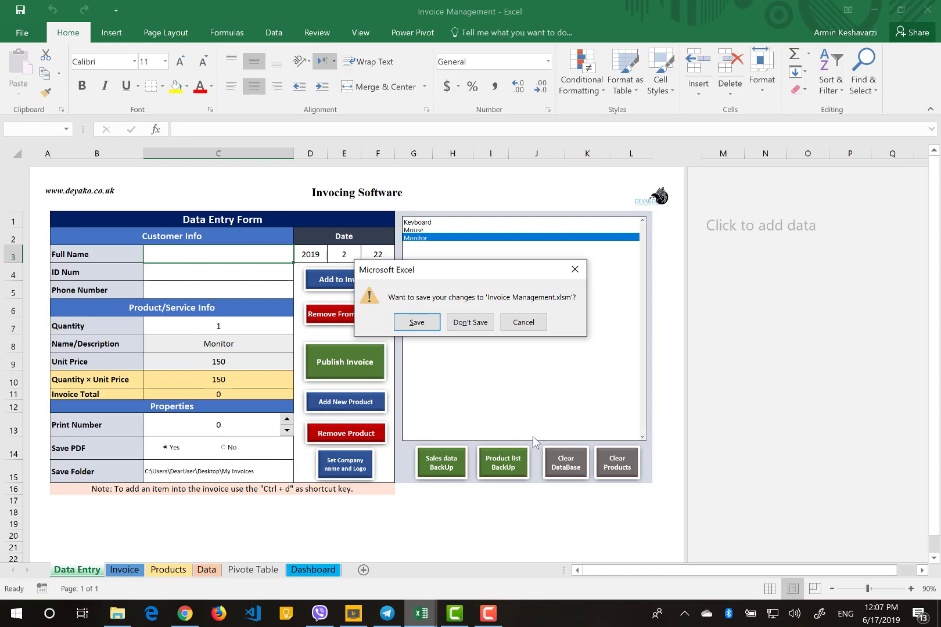
left_click(473, 322)
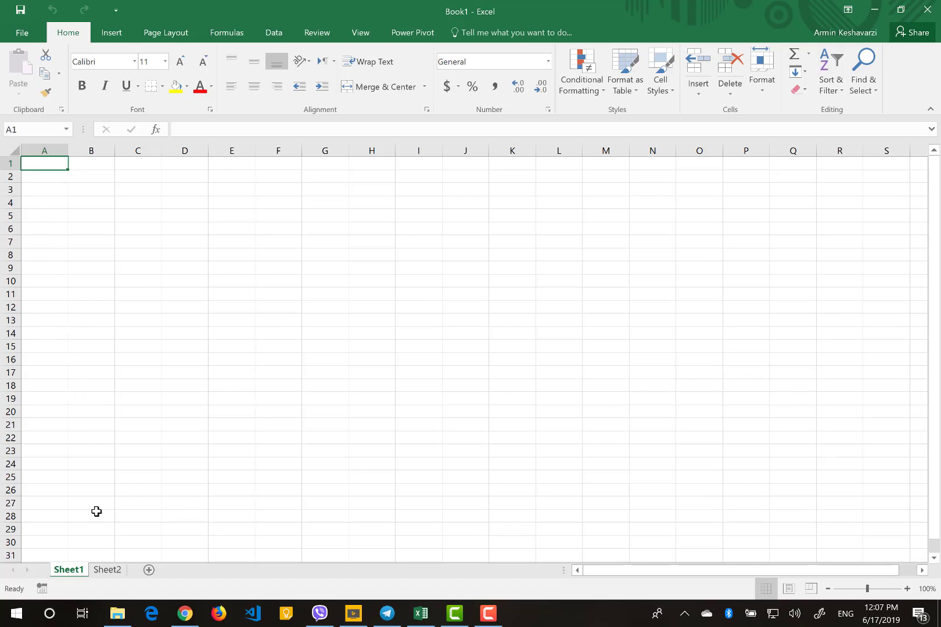
- Check Sheet2, return to Sheet1 and enter the values 1, 2 and 3 in cells A1 to A3
left_click(117, 571)
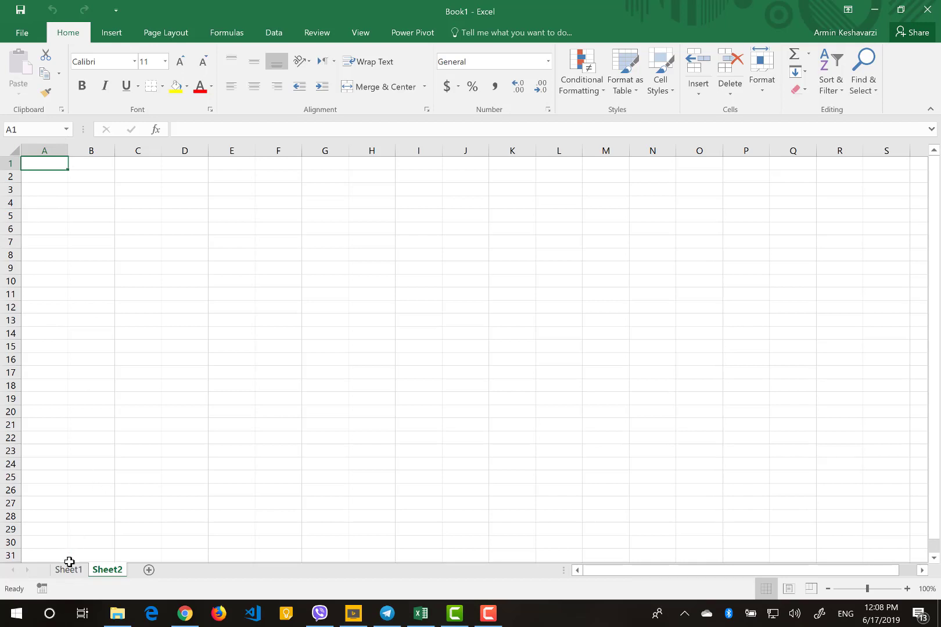
left_click(68, 570)
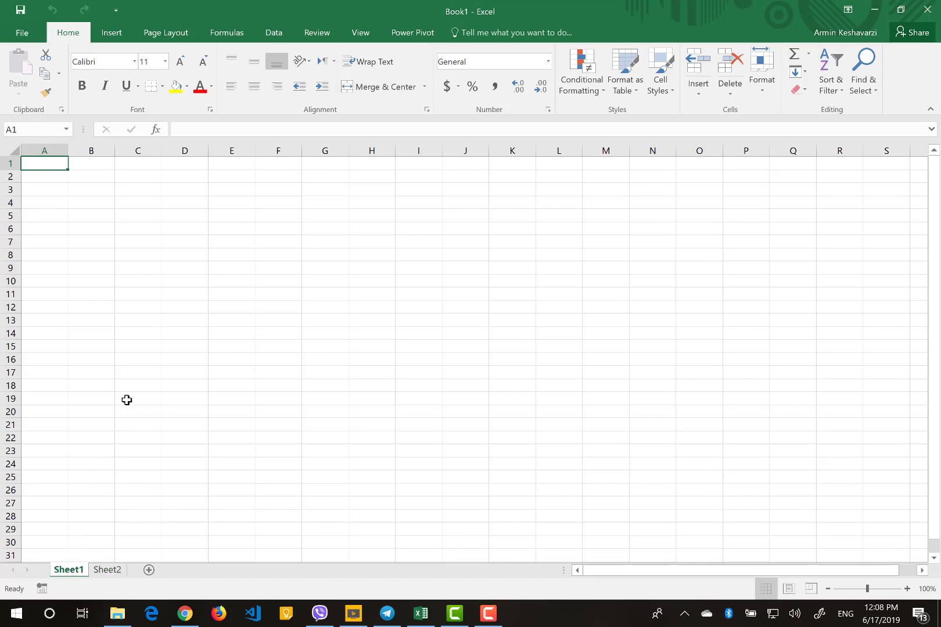
type("1")
key("Return")
type("2")
key("Return")
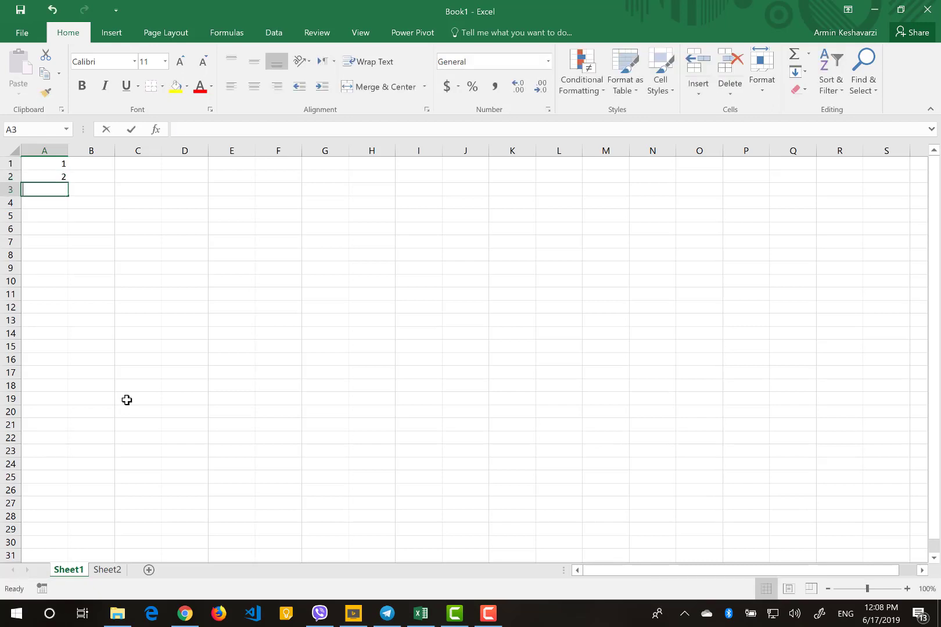
type("3")
key("Return")
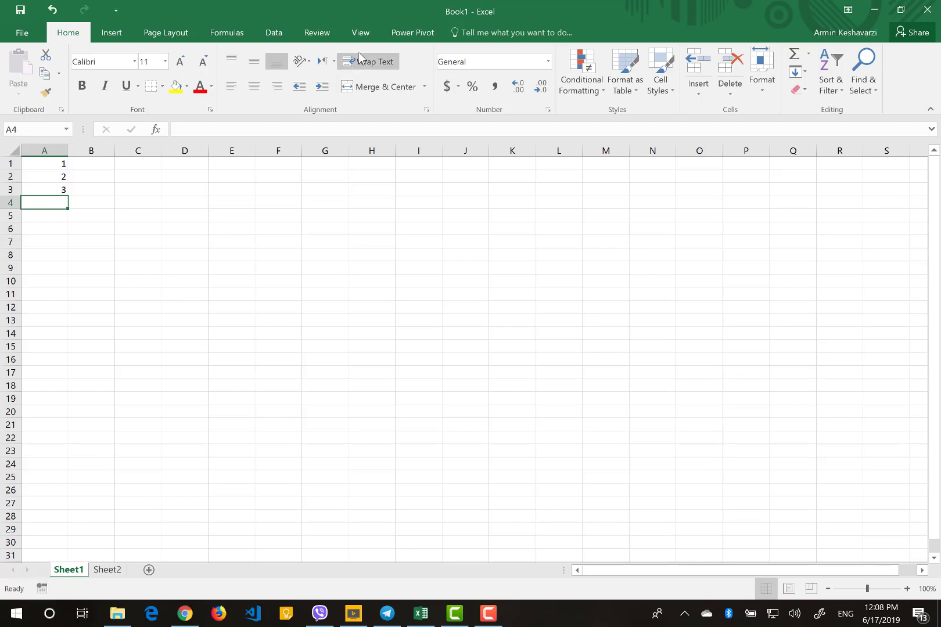
- Set up a new macro recording and name the macro Test Macro
left_click(349, 33)
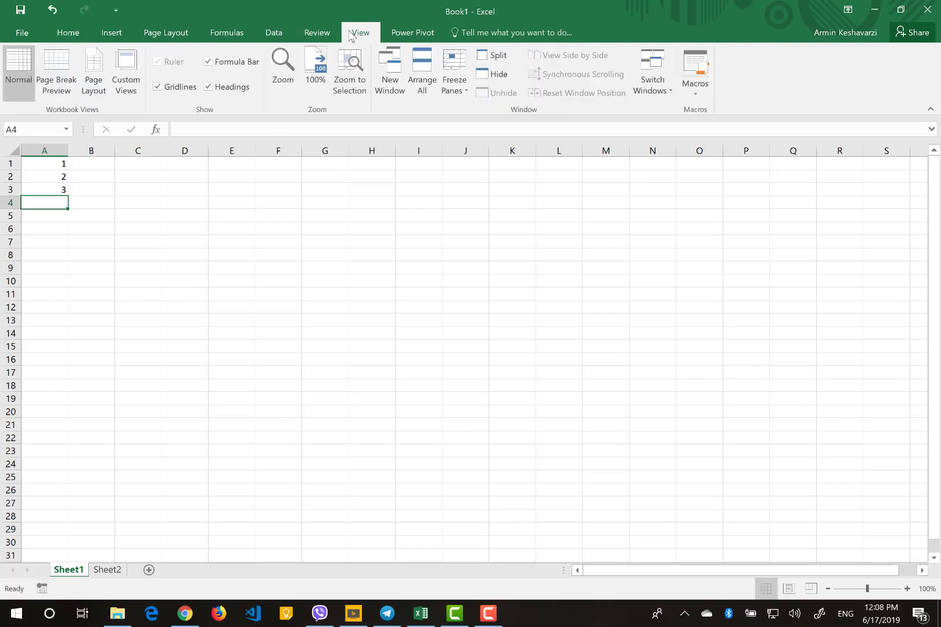
left_click(706, 57)
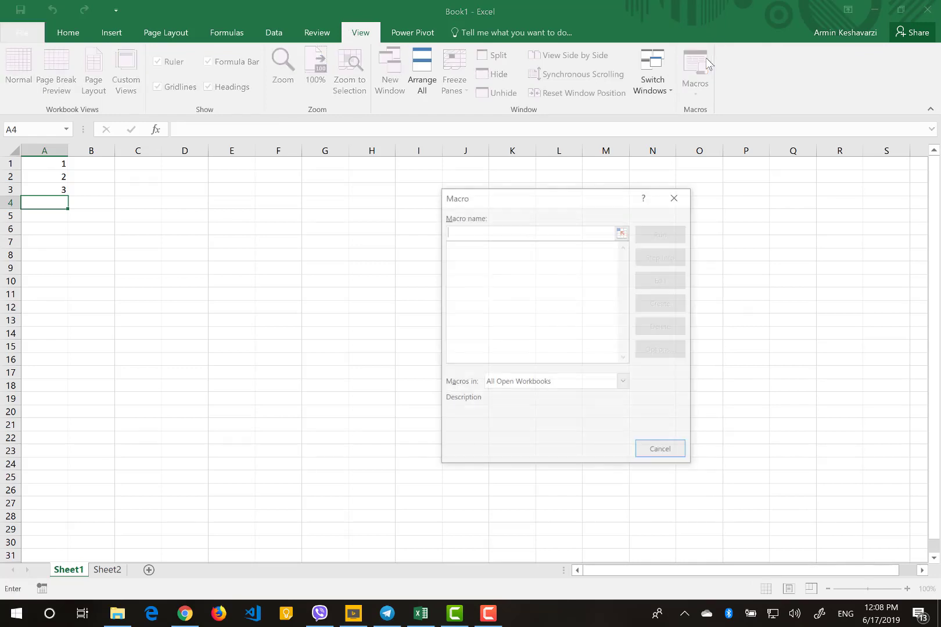
left_click(678, 198)
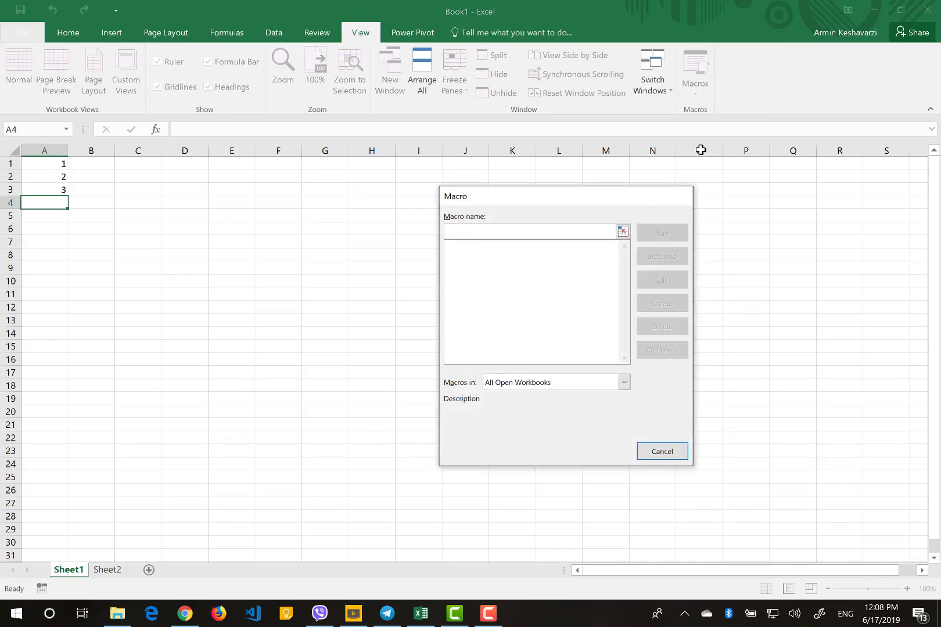
left_click(707, 82)
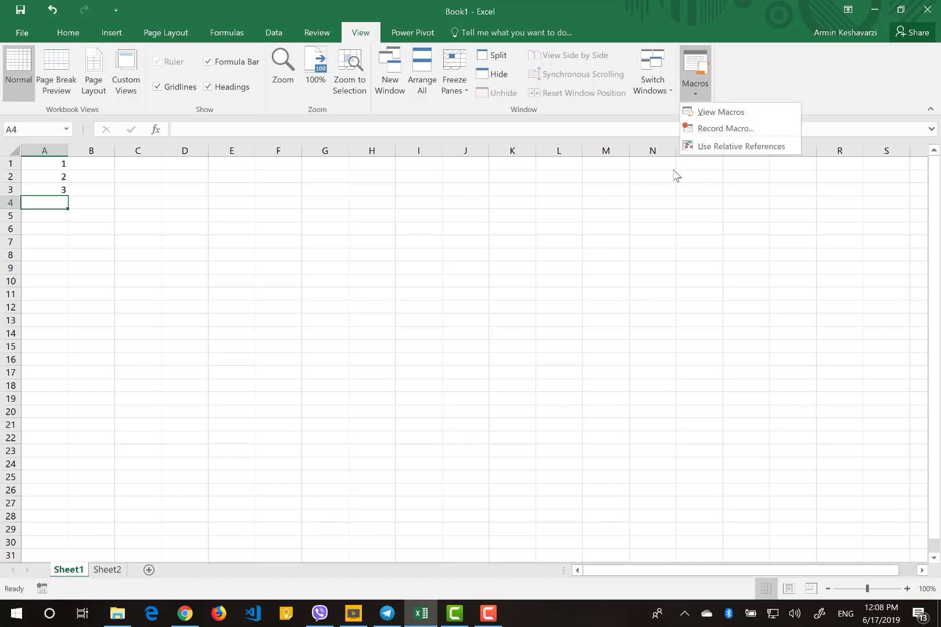
left_click(725, 129)
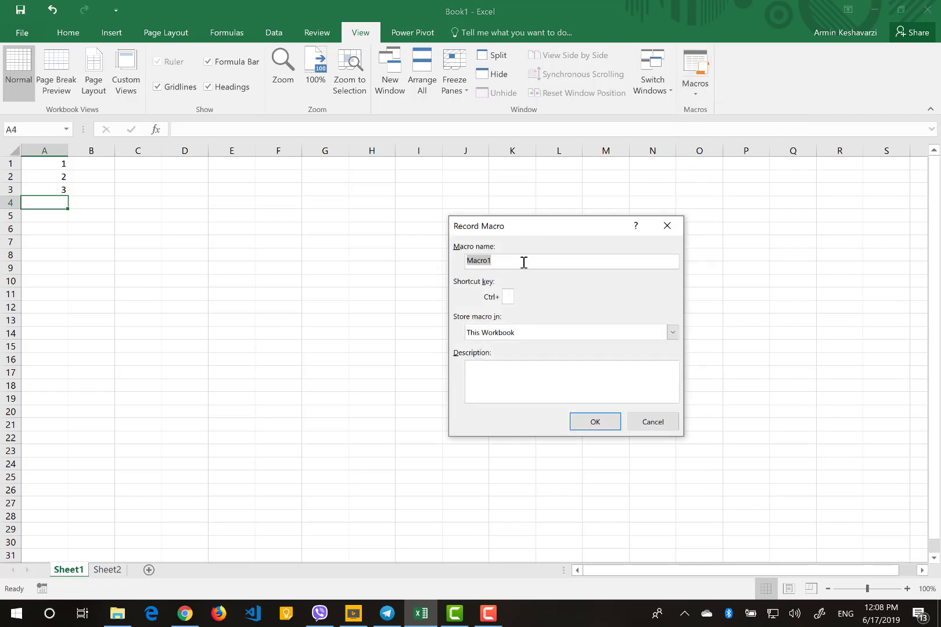
type("Test Macro")
- Assign Ctrl+Shift+T as the macro's shortcut, describe it as "This is a test" and store it in This Workbook
left_click(505, 296)
type("t")
key("BackSpace")
type("T")
left_click(488, 370)
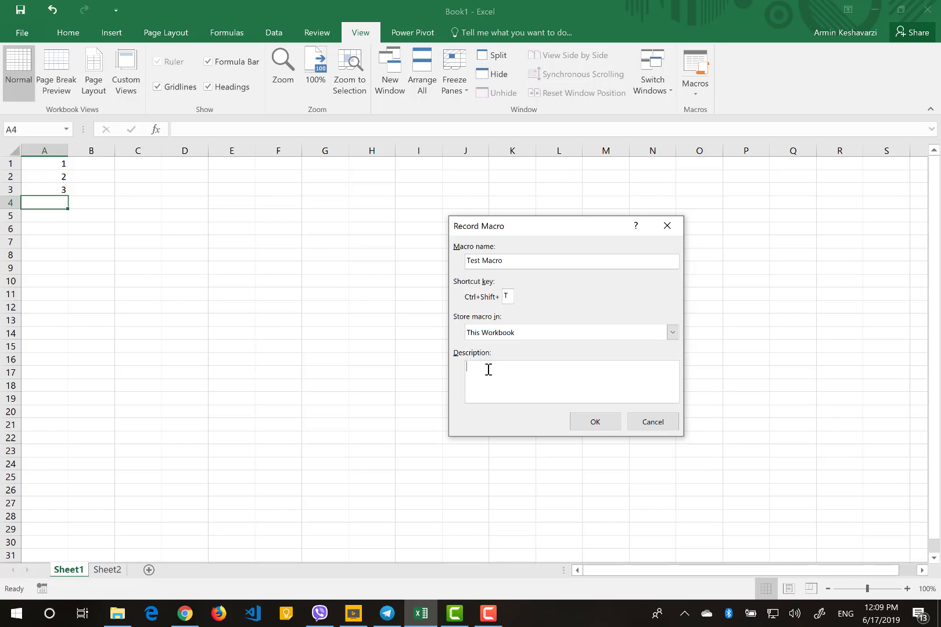
type("This is a test")
left_click(673, 333)
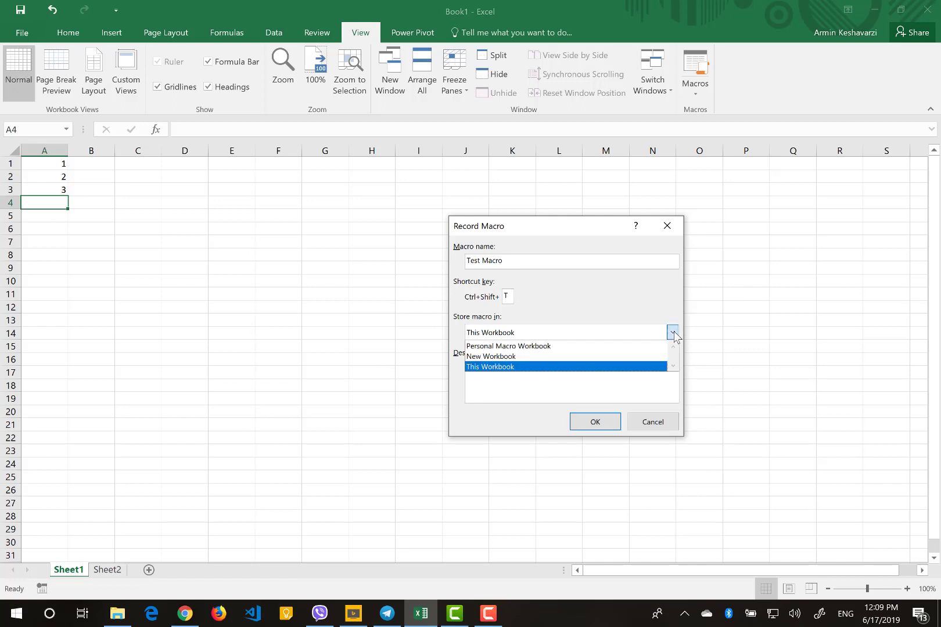
left_click(558, 367)
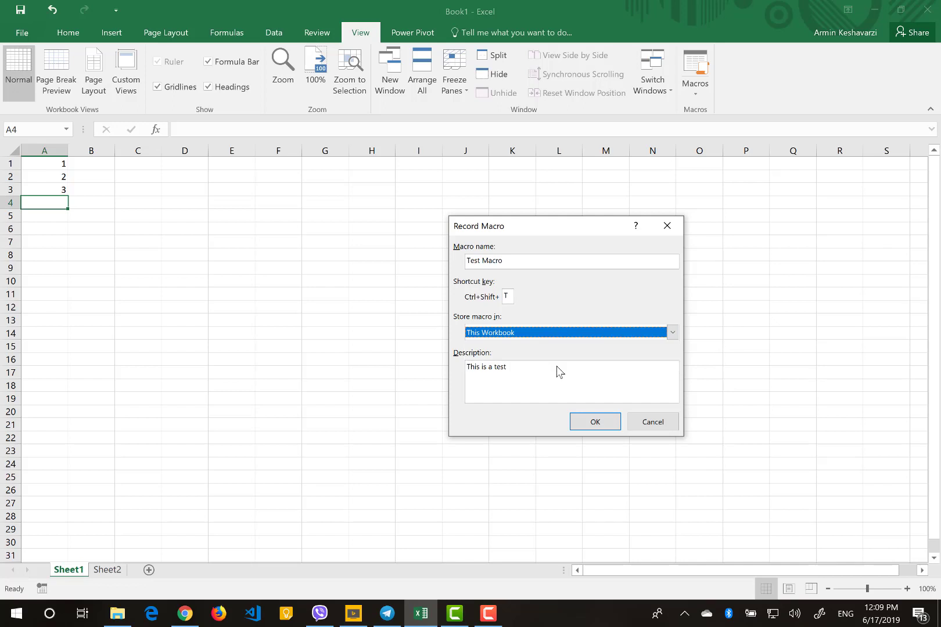
- Try to start recording the macro under the name Test Macro
left_click(578, 421)
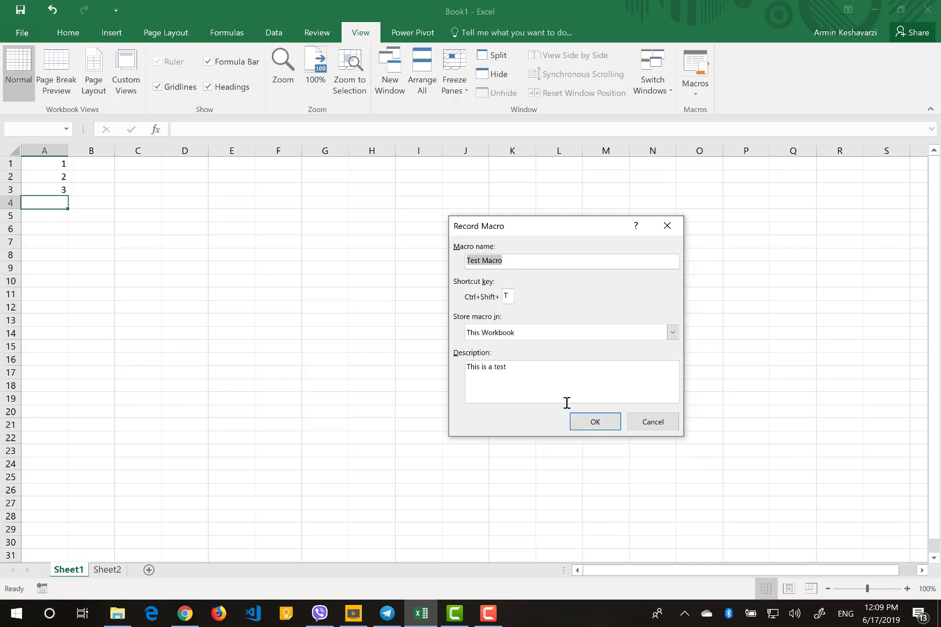
left_click(614, 428)
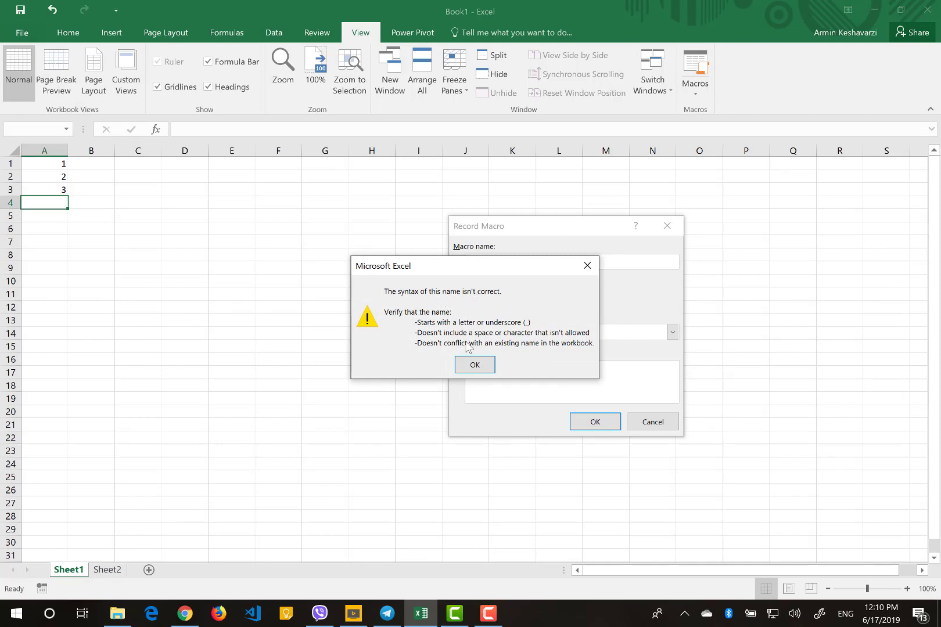
left_click(475, 364)
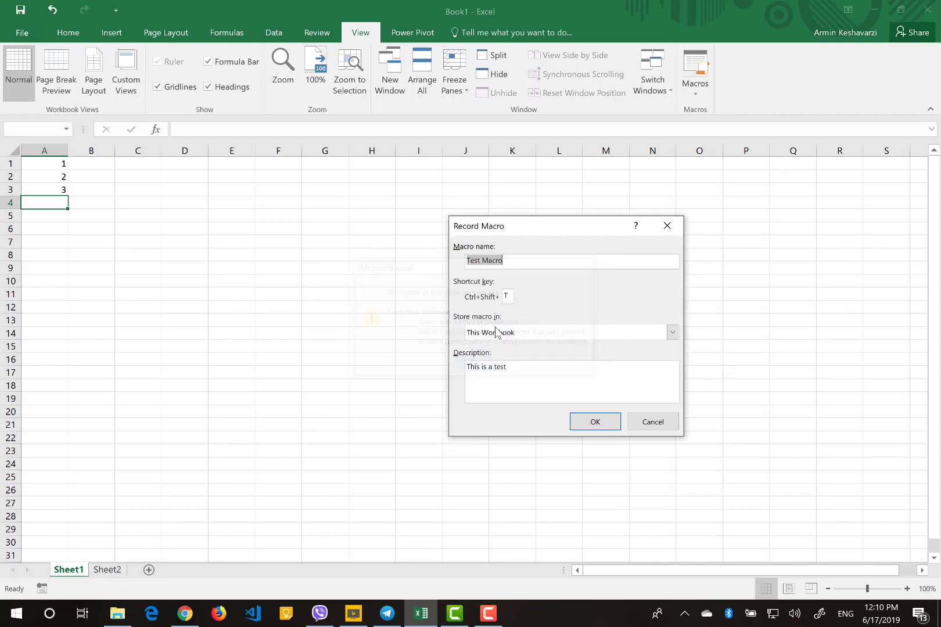
- Rename the macro as TestMacro without the space and start recording it
left_click(484, 261)
key("BackSpace")
type("-")
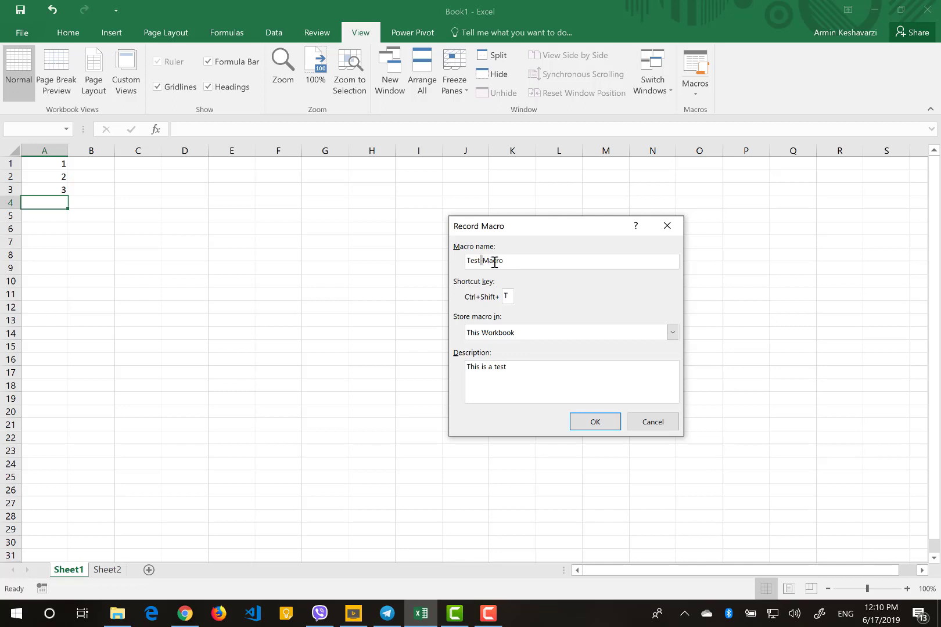
key("BackSpace")
left_click_drag(503, 260, 466, 263)
left_click(481, 263)
left_click(584, 421)
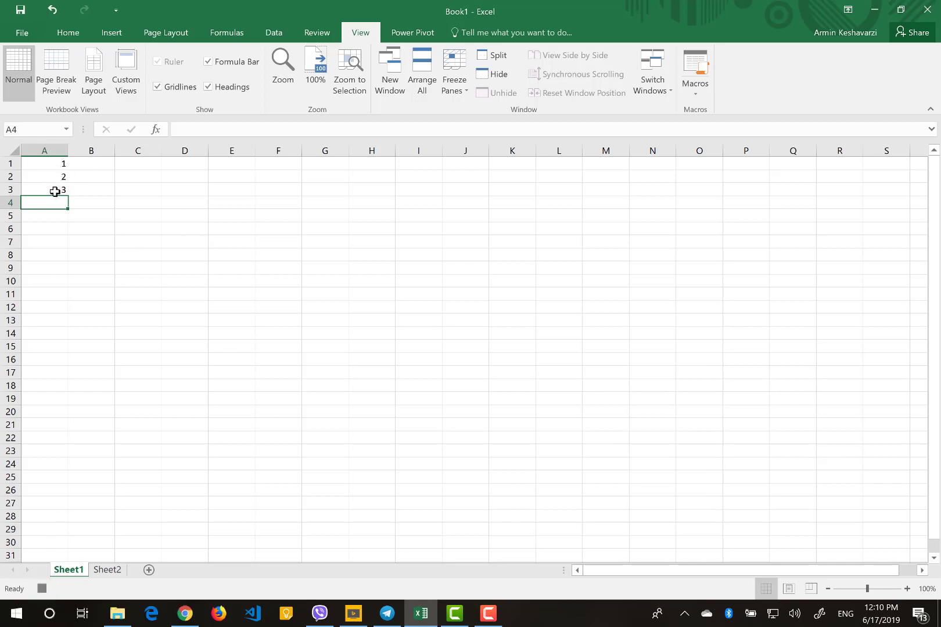
- Copy cells A1:A3 of Sheet1 to cell A1 of Sheet2 and stop the macro recording
left_click_drag(56, 164, 51, 186)
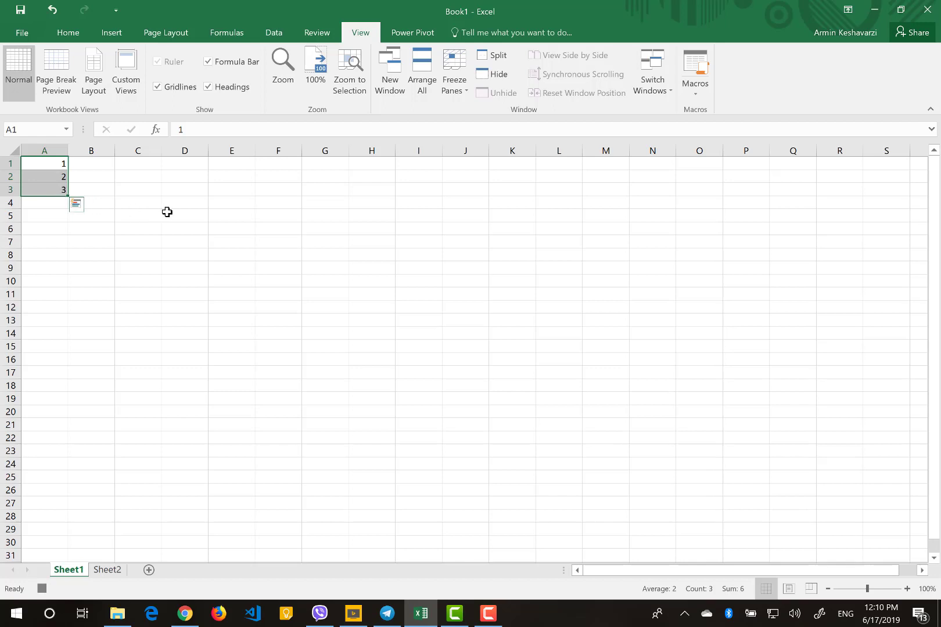
key("ctrl+c")
left_click(99, 573)
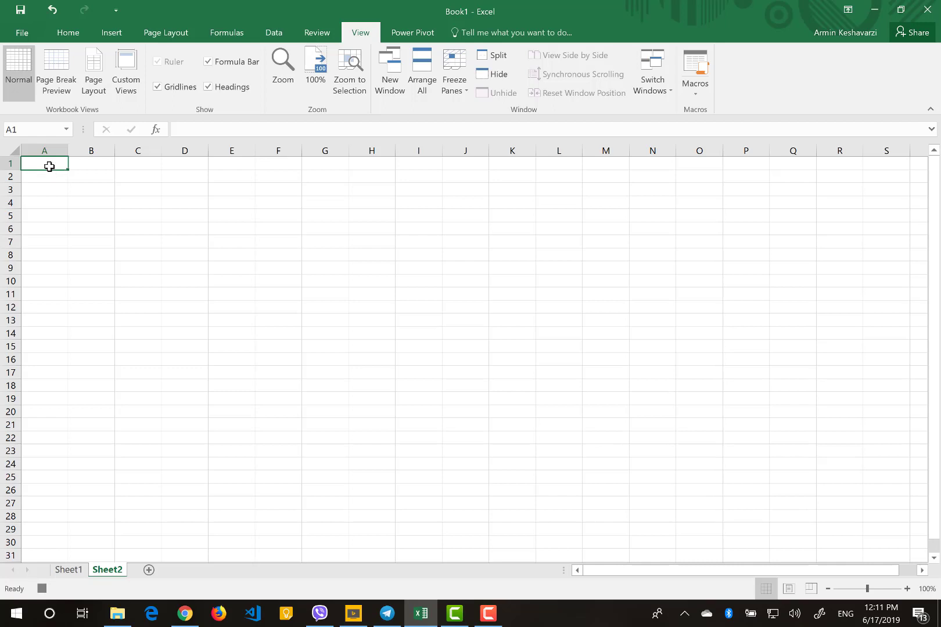
key("ctrl+v")
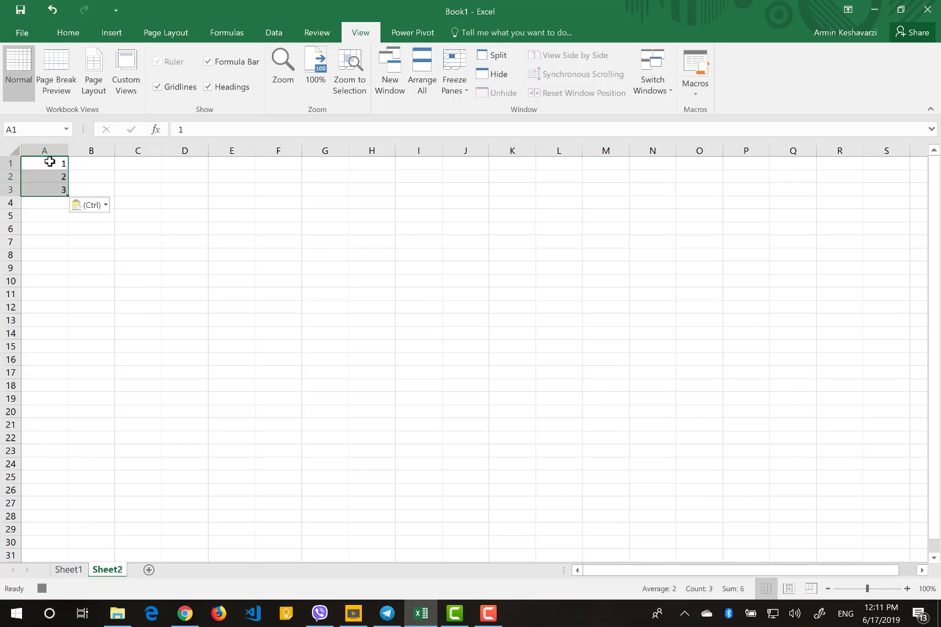
left_click(44, 589)
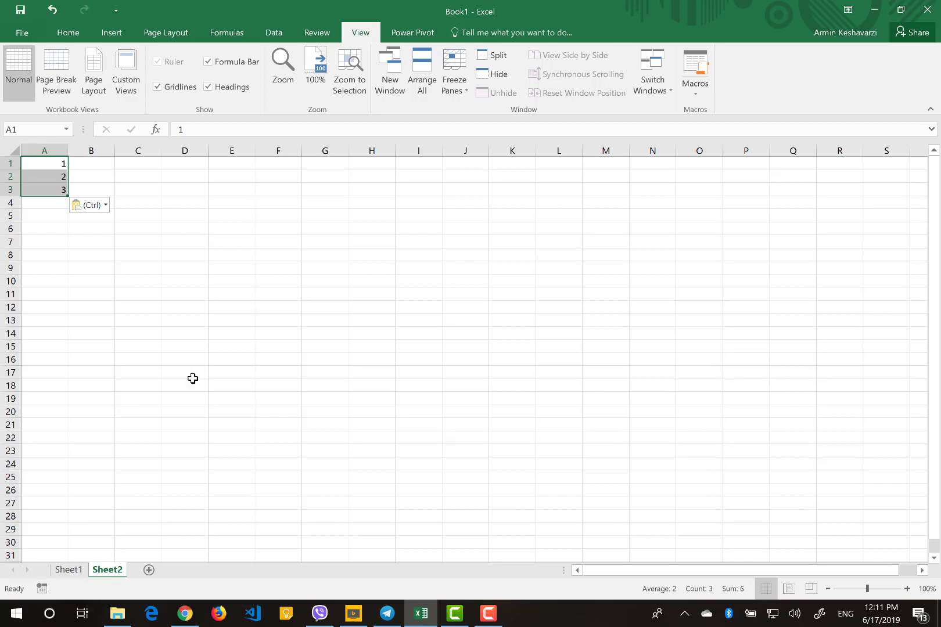
- Check the list of recorded macros for TestMacro and its description, leaving it without running anything
left_click(700, 85)
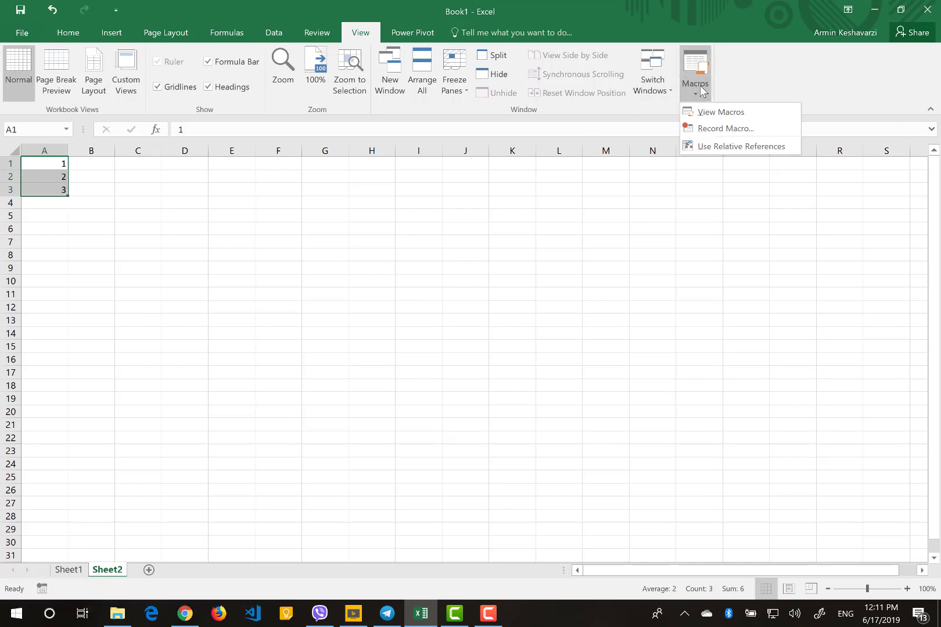
left_click(708, 113)
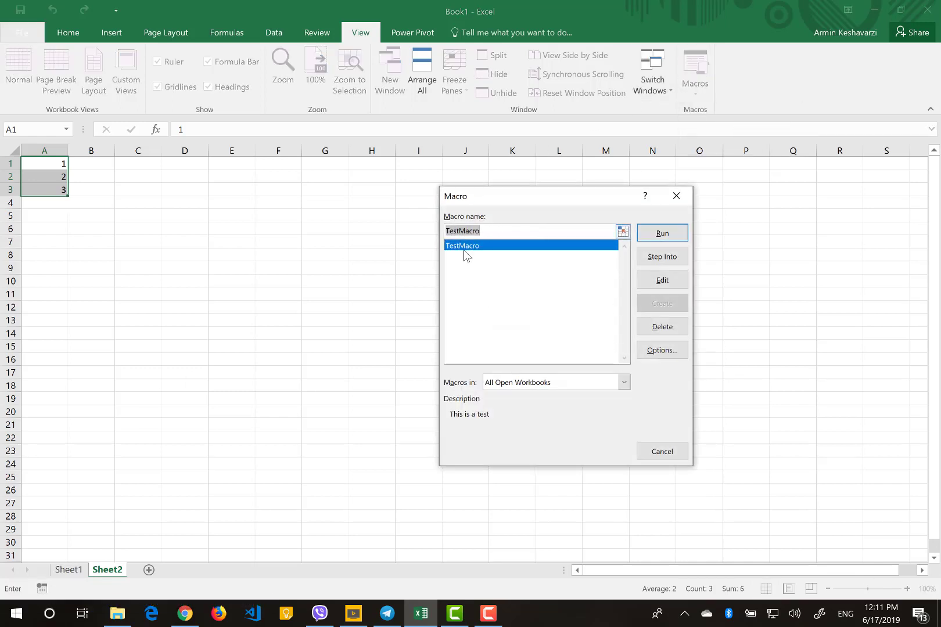
left_click(676, 196)
- Replace the values in cells A1:A3 of Sheet1 with A, B and C
left_click(71, 570)
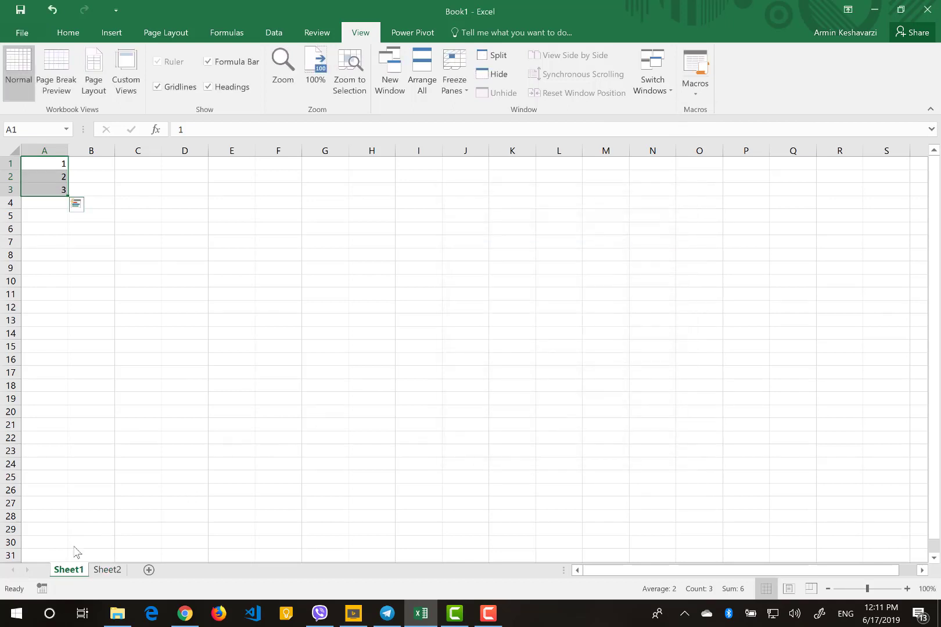
left_click(41, 169)
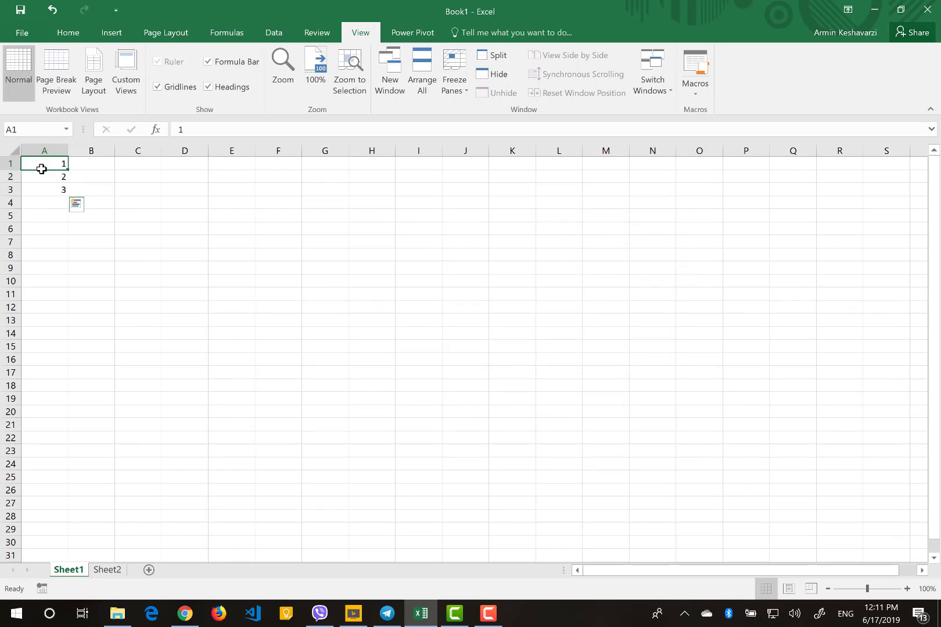
double_click(41, 168)
type("A")
key("Return")
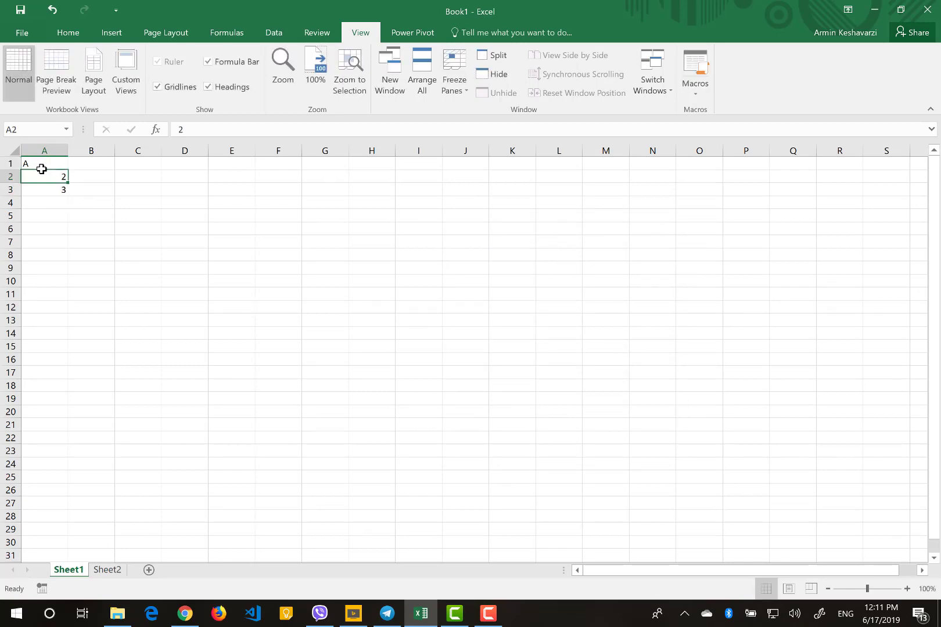
type("B")
key("Return")
type("C")
key("Return")
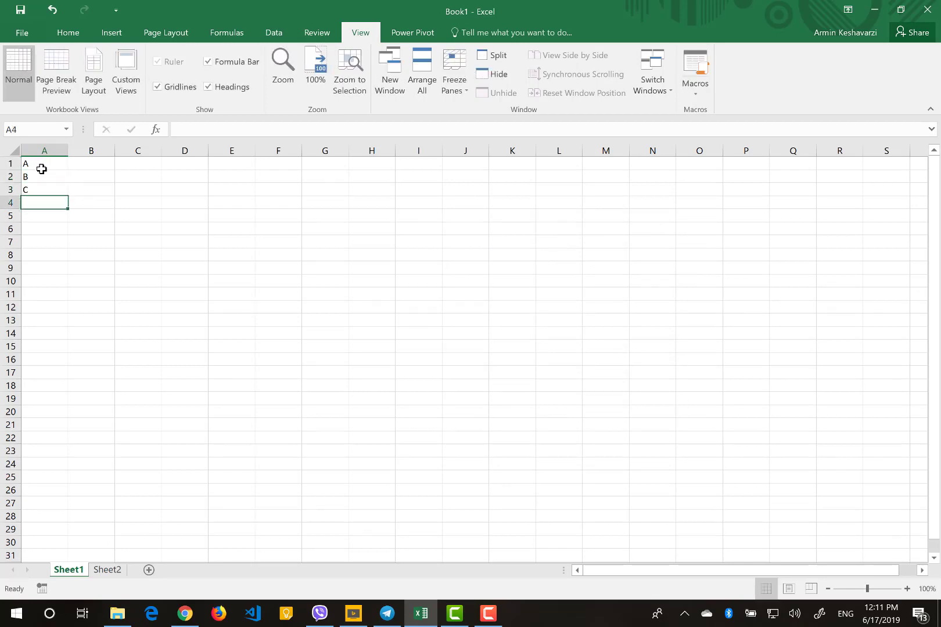
- Run TestMacro from Sheet1 to copy the new letters to Sheet2
left_click(41, 168)
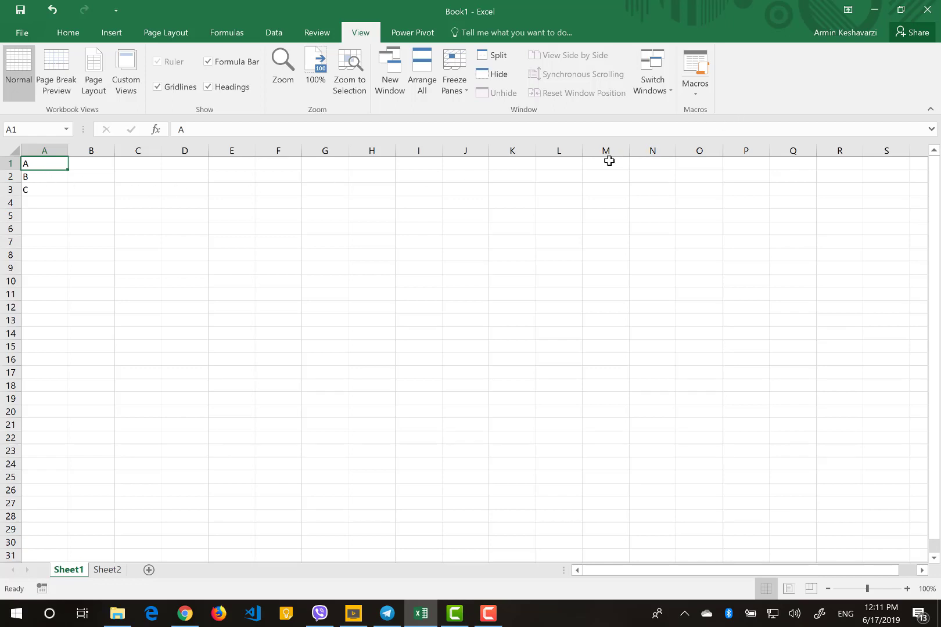
left_click(700, 86)
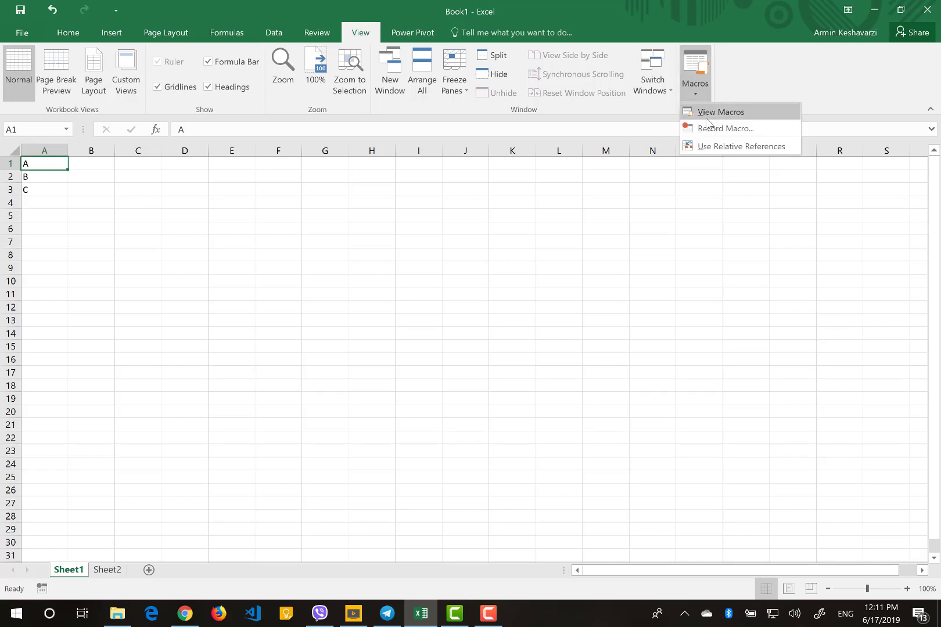
left_click(708, 119)
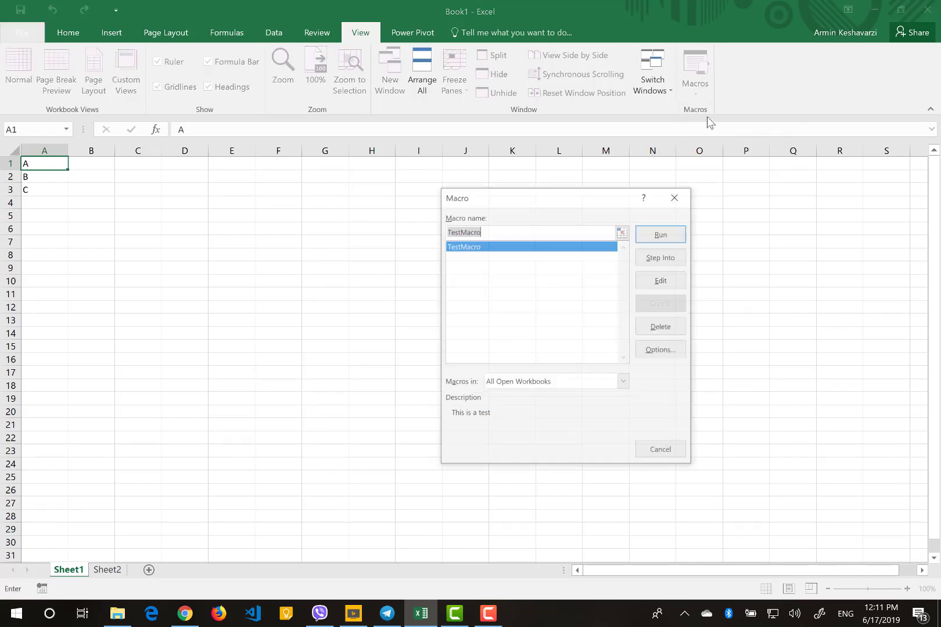
left_click(656, 232)
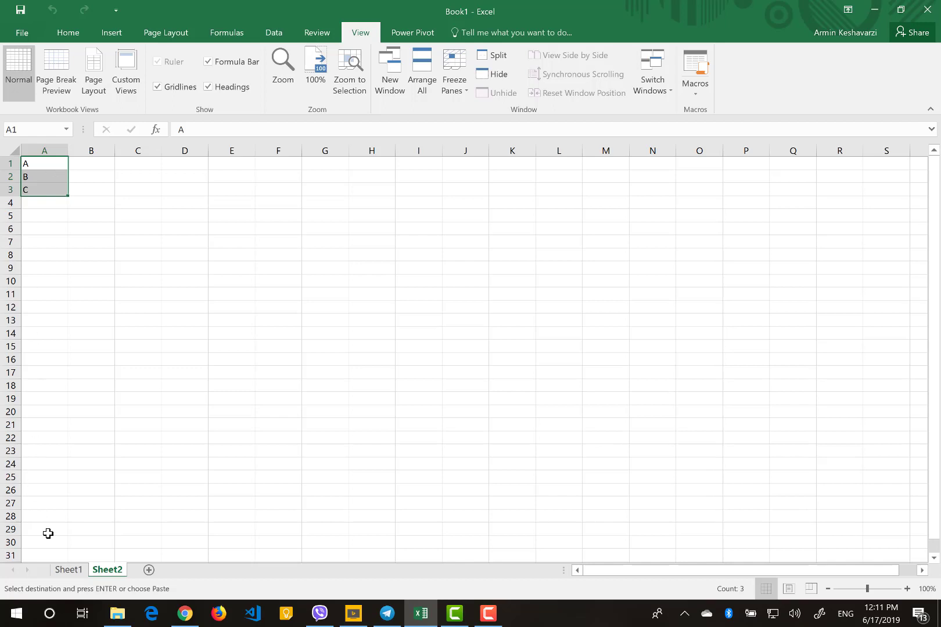
- Replace the letters in cells A1:A3 of Sheet1 with three first names
left_click(70, 571)
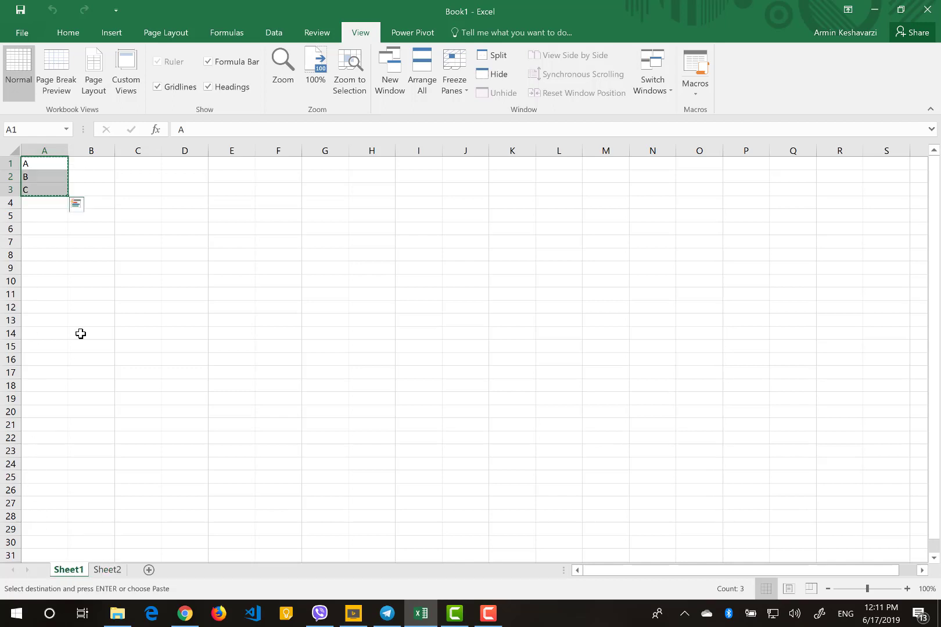
left_click(52, 166)
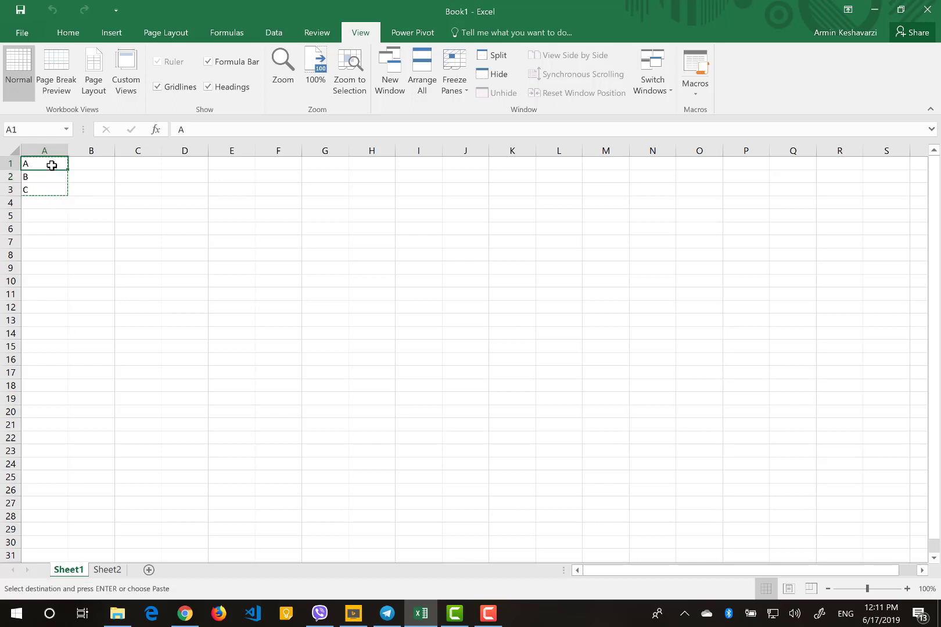
type("Armin")
key("Return")
type("Arash")
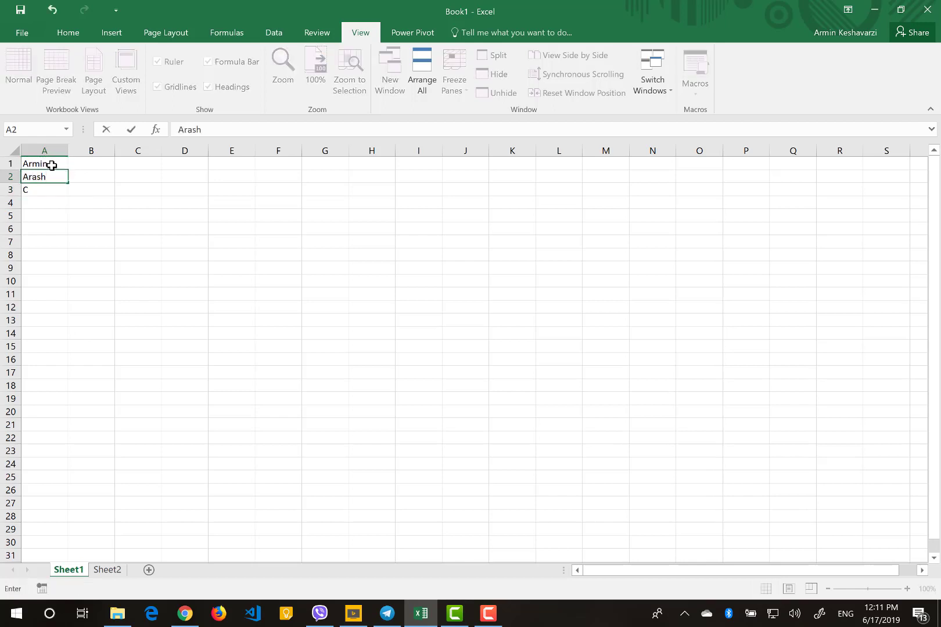
key("Return")
type("Yasman")
key("Return")
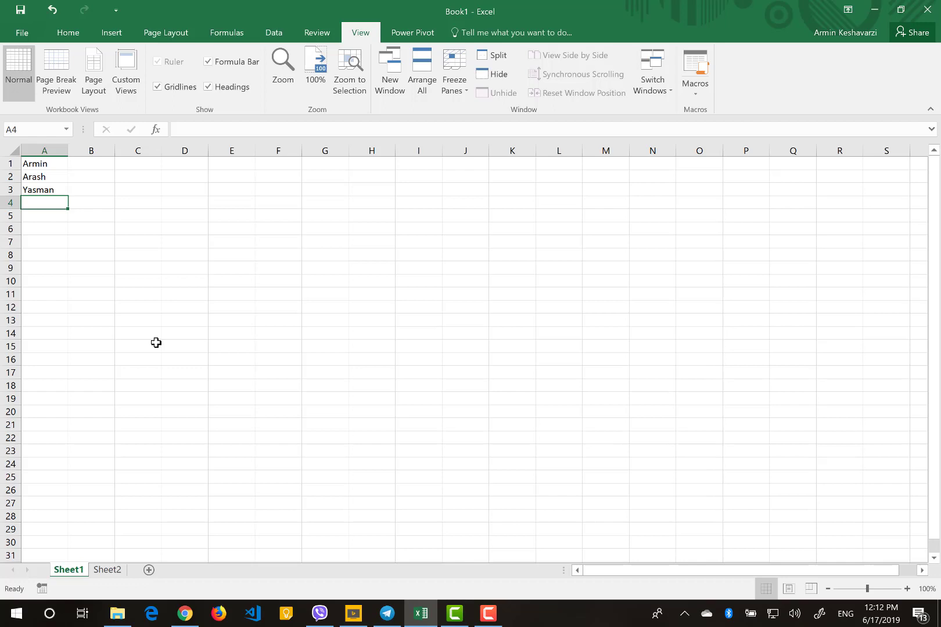
- Run TestMacro on the names and compare cells A1:A3 on Sheet1 and Sheet2
key("ctrl+q")
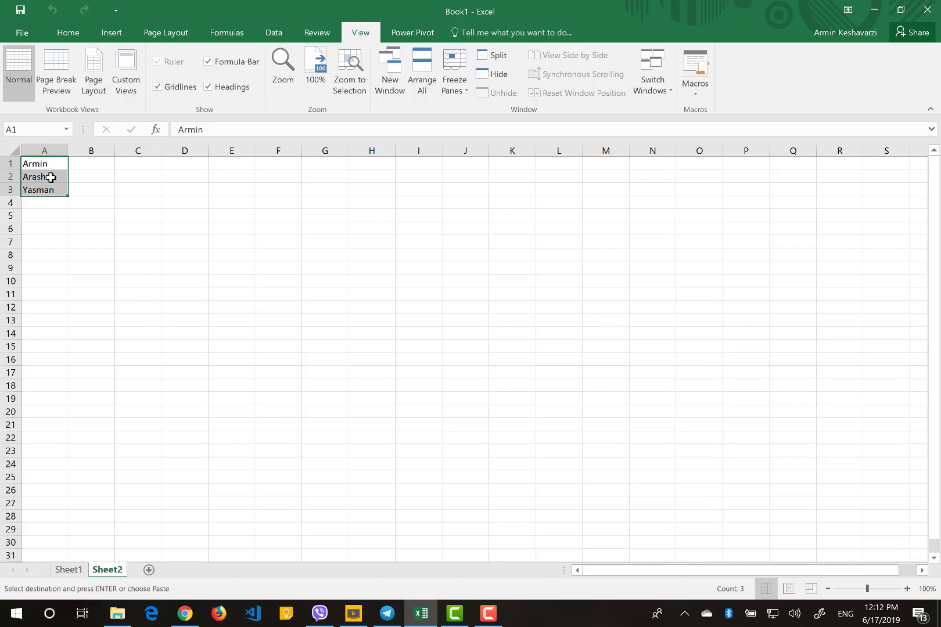
left_click(67, 571)
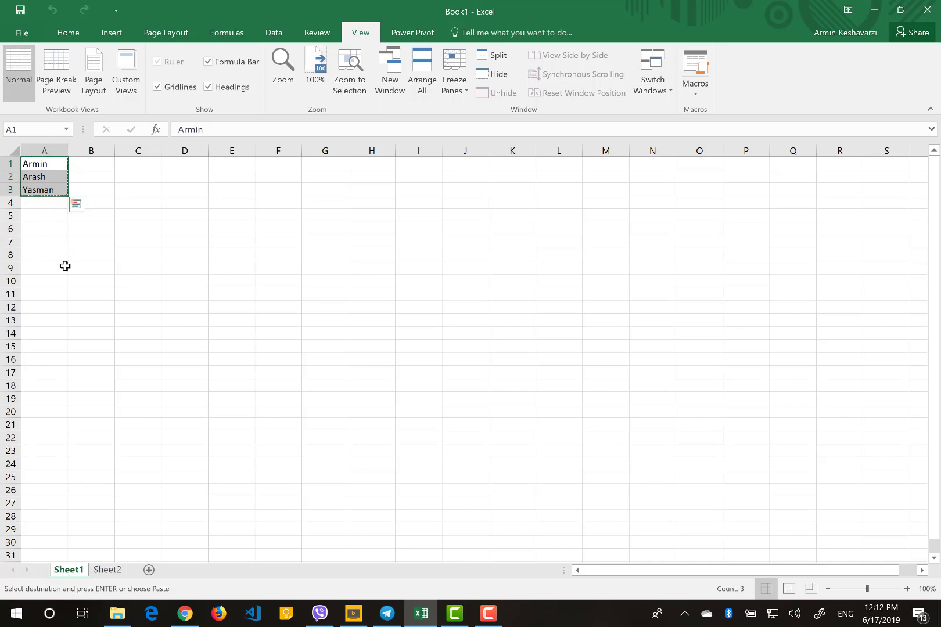
left_click(107, 570, "ctrl")
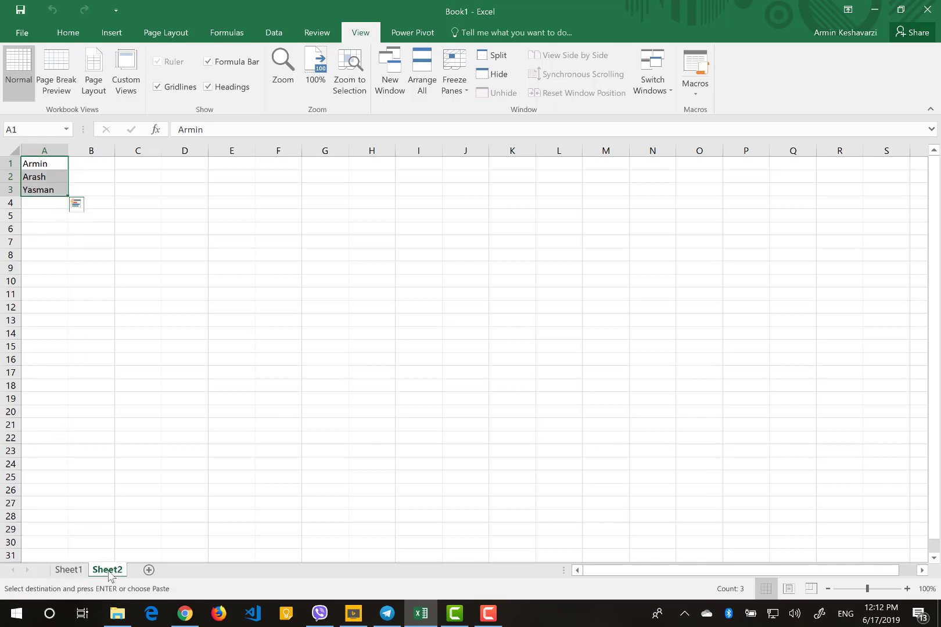
left_click(68, 572)
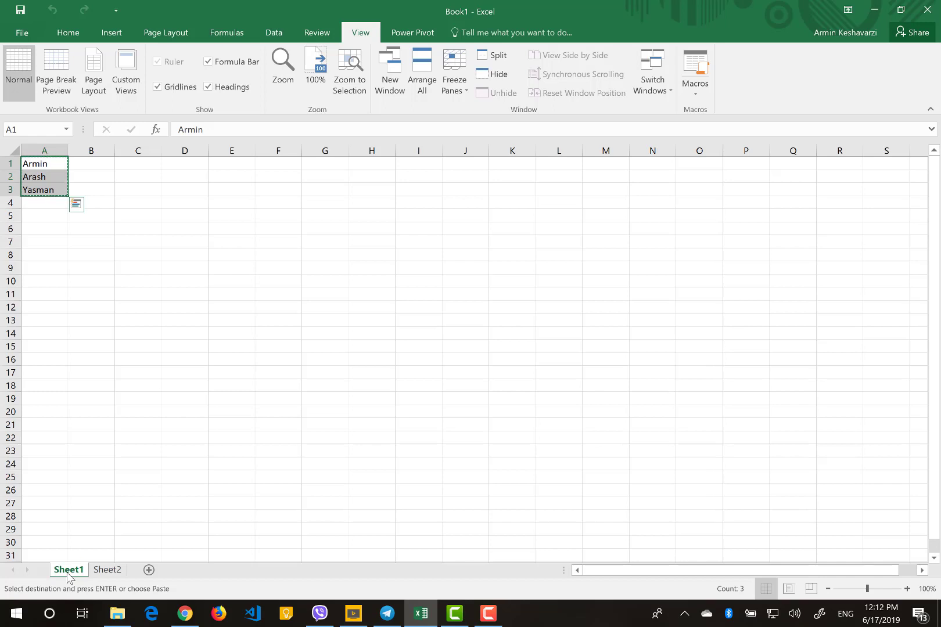
- Add a blank worksheet, place it after Sheet2, and run TestMacro from it
left_click(149, 570)
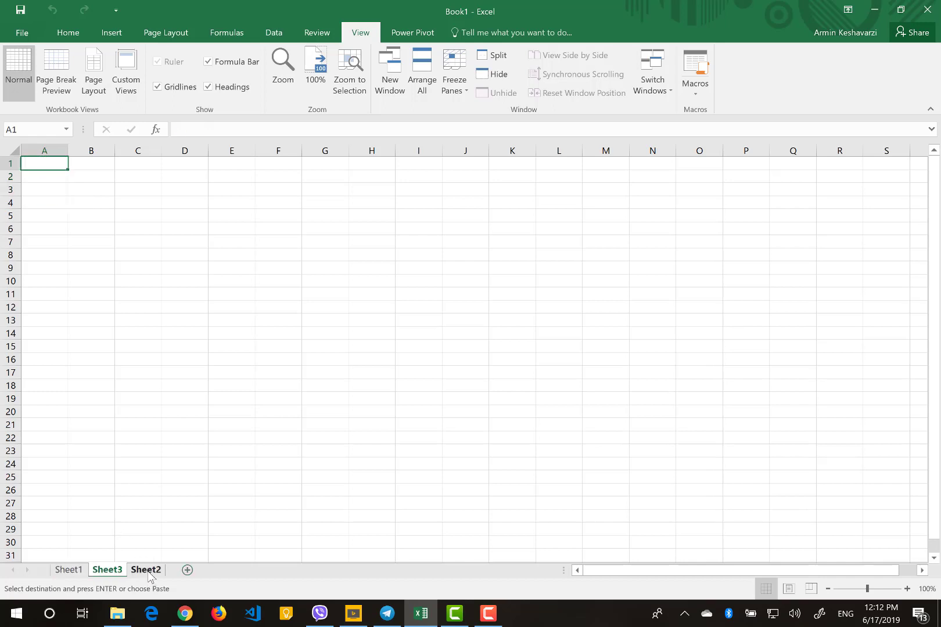
left_click_drag(119, 574, 172, 580)
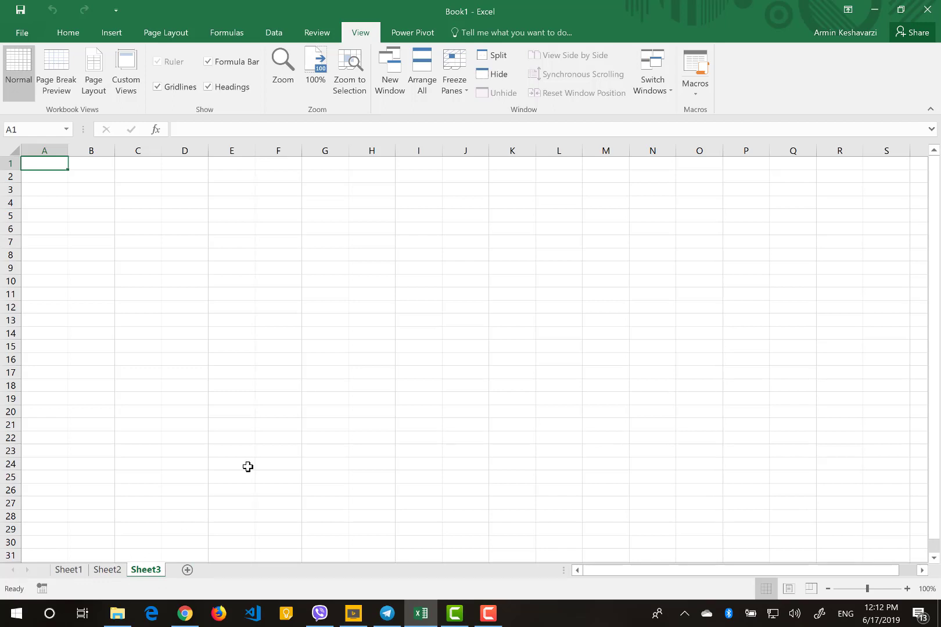
left_click(699, 93)
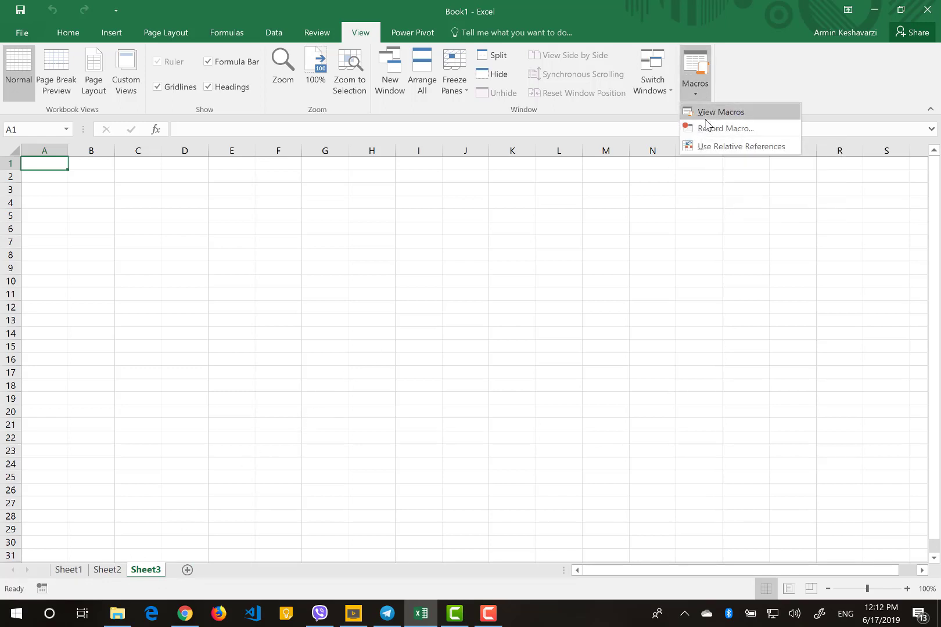
left_click(703, 111)
left_click(663, 233)
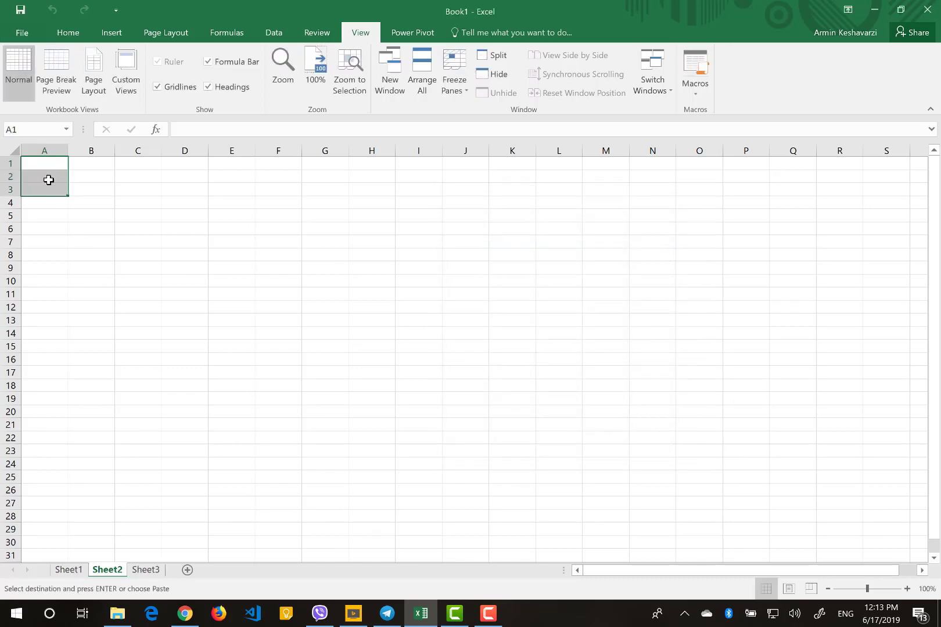
- Check cells A1:A3 on Sheet3, Sheet1 and Sheet2 for what the macro copied
left_click(146, 572)
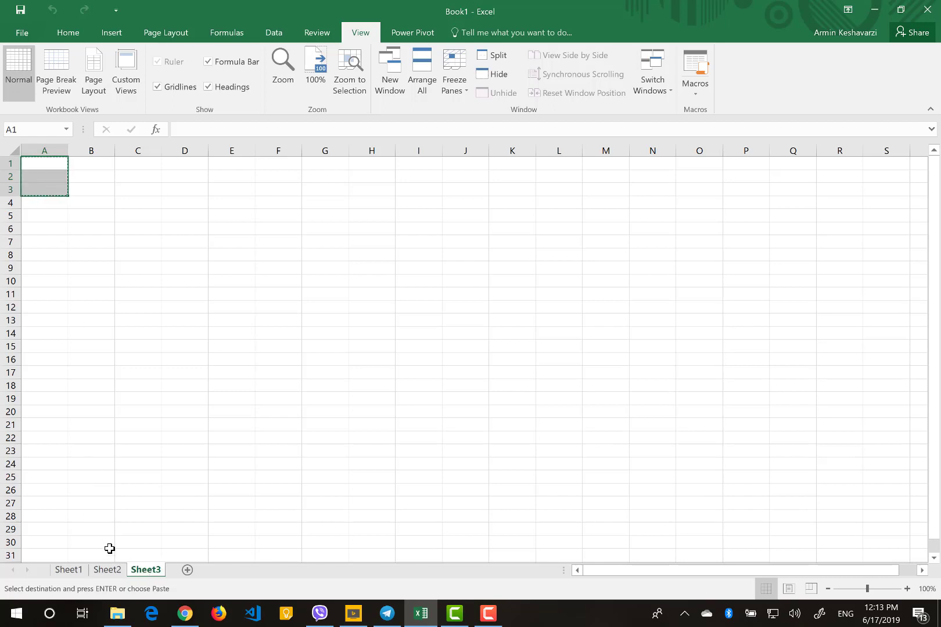
left_click(64, 570)
left_click(140, 571)
left_click(100, 572)
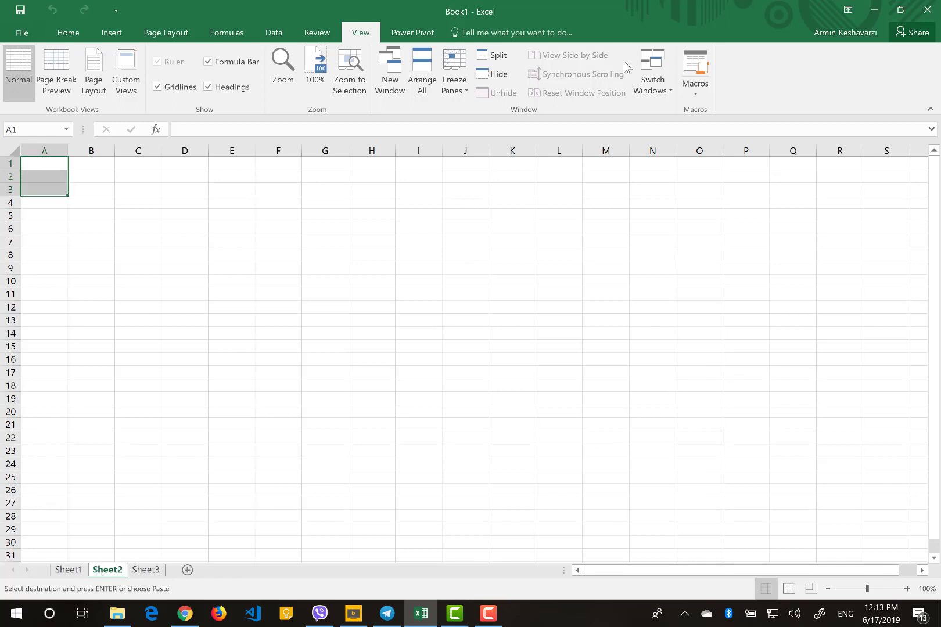
- Run TestMacro while Sheet2 is active and compare its cells A1:A3 with Sheet1
left_click(697, 95)
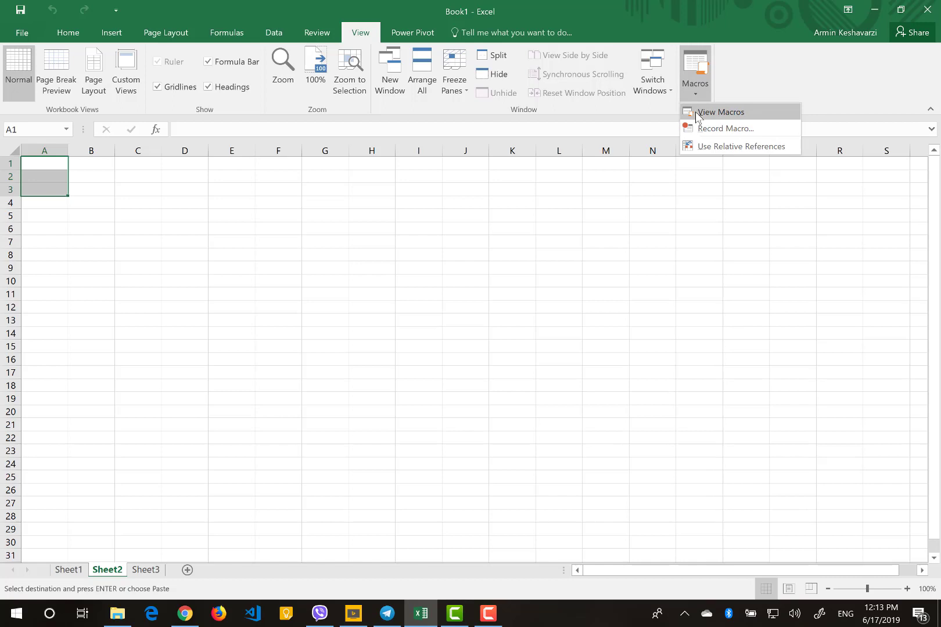
left_click(698, 113)
left_click(662, 234)
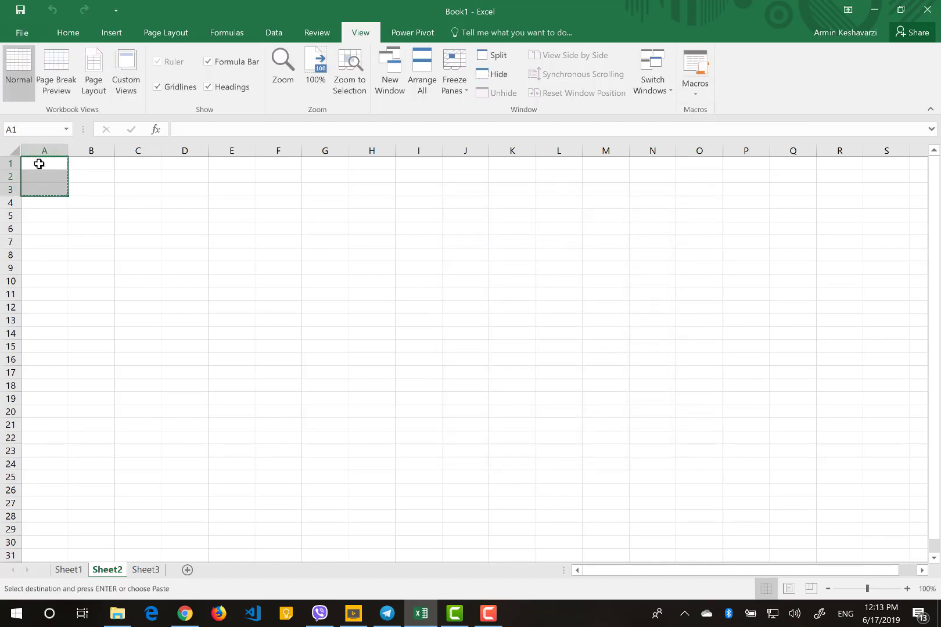
left_click_drag(41, 162, 37, 191)
left_click(69, 570)
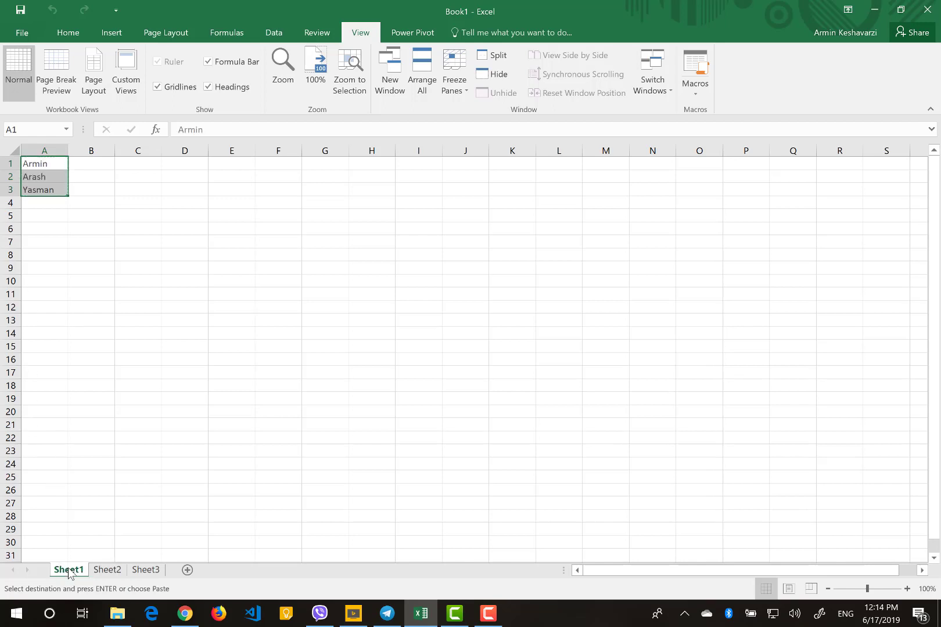
key("ctrl+v")
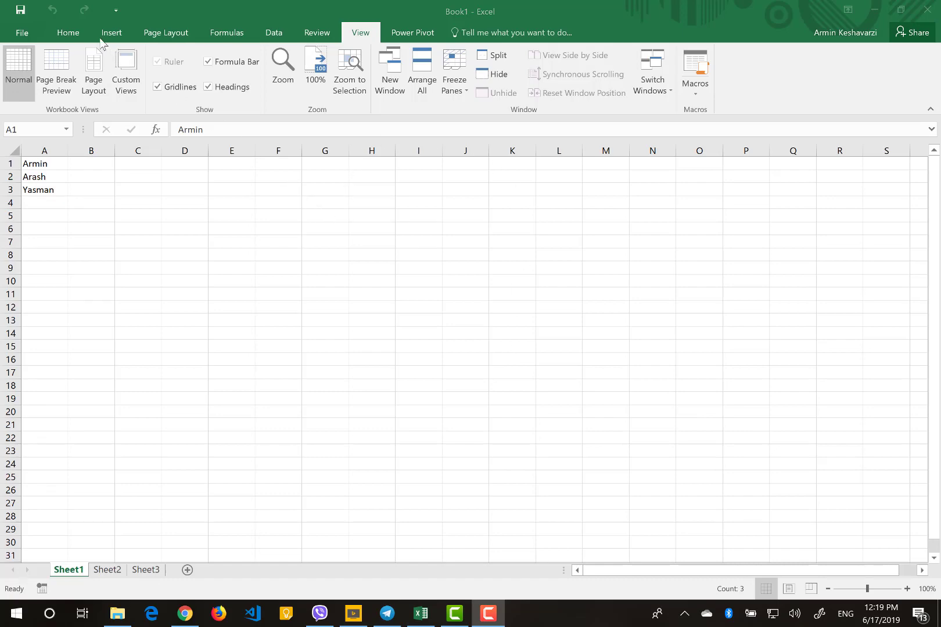
- Try to save Book1 to the Documents folder as a regular Excel Workbook, declining the macro-free format
left_click(72, 32)
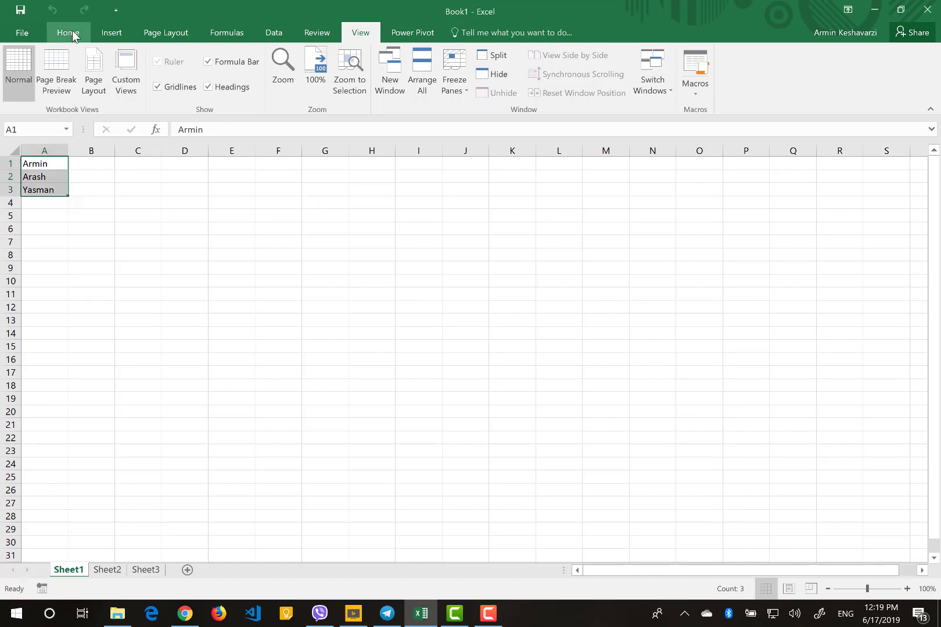
left_click(24, 31)
left_click(25, 159)
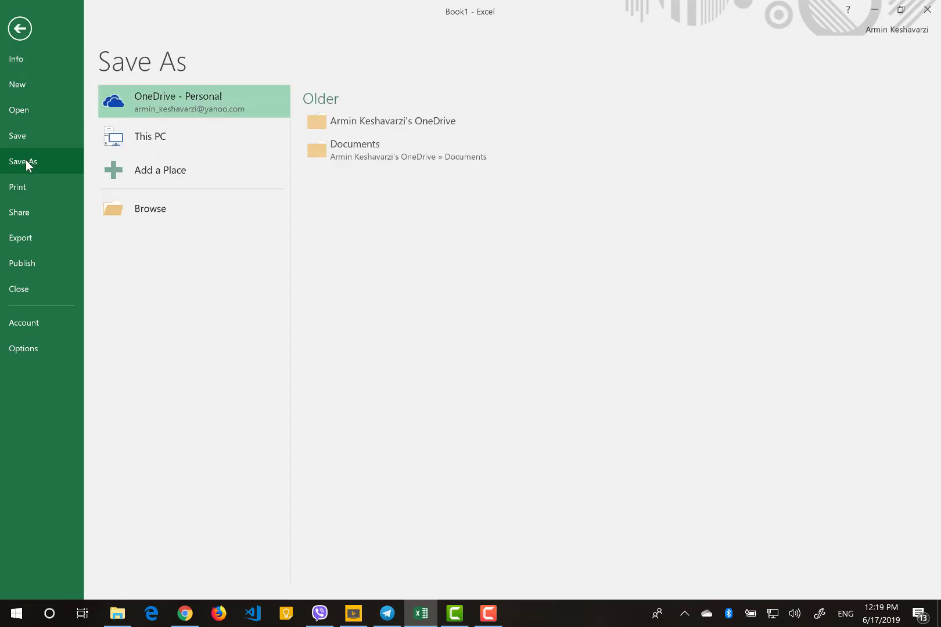
left_click(140, 138)
left_click(140, 138)
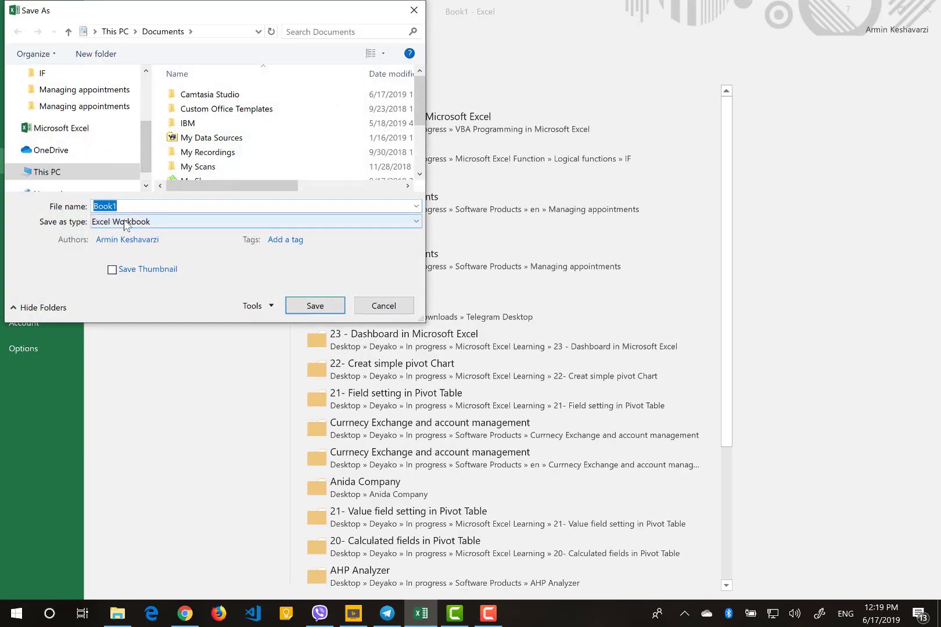
left_click(325, 305)
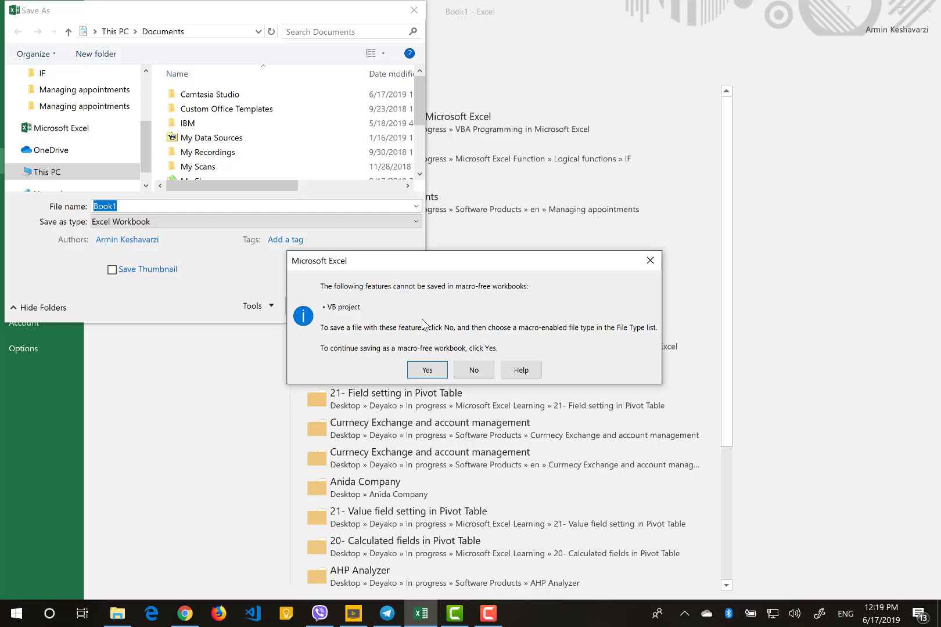
left_click(474, 371)
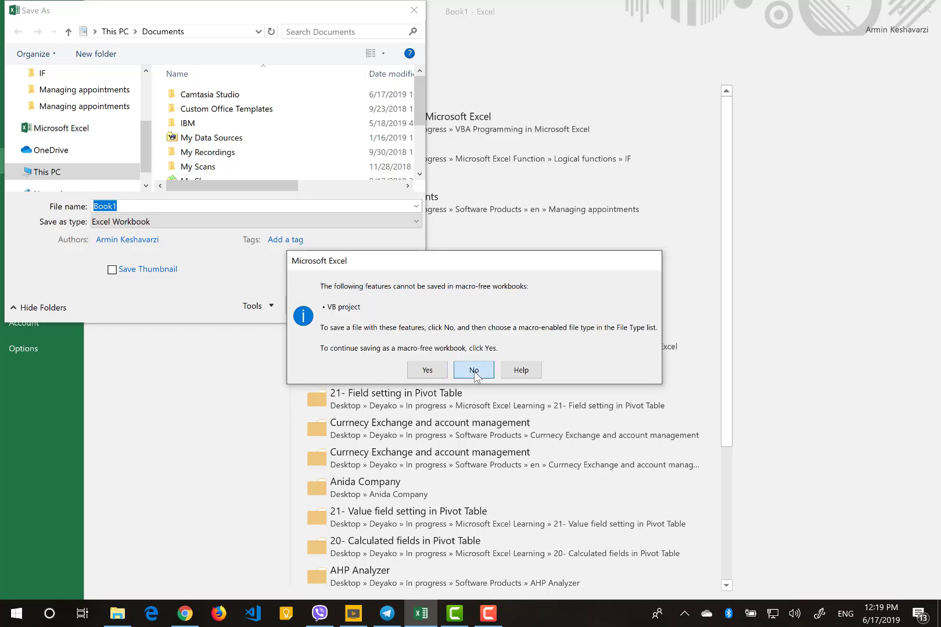
- Save Book1 as an Excel Macro-Enabled Workbook in the "01 - Introducing Macr..." folder
left_click(226, 222)
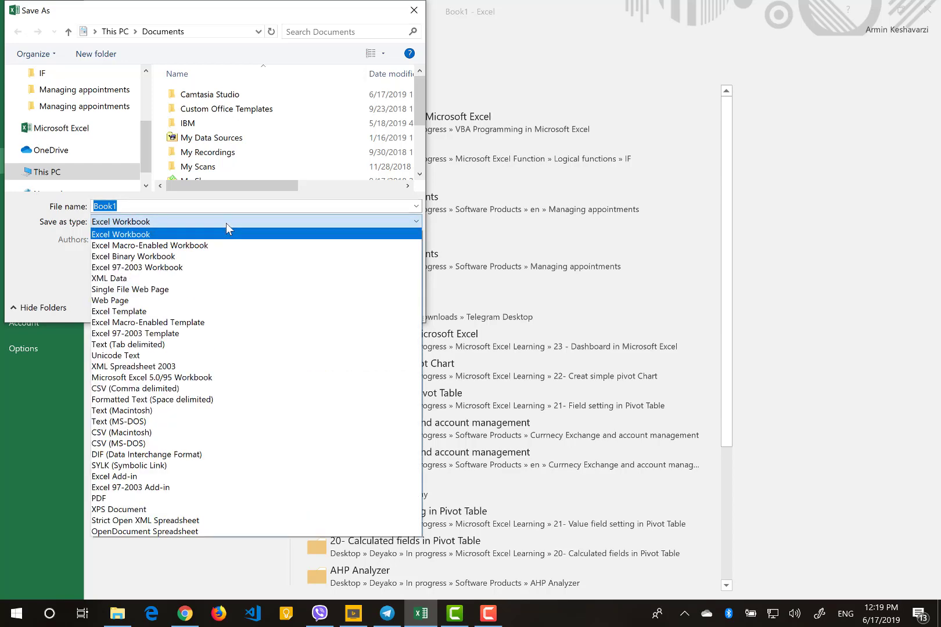
left_click(190, 245)
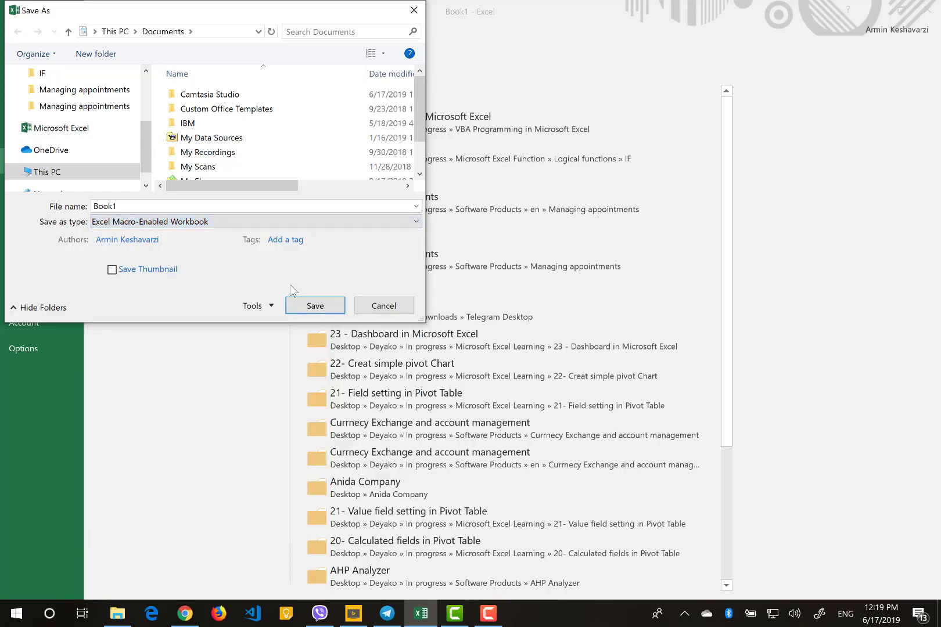
left_click(124, 124)
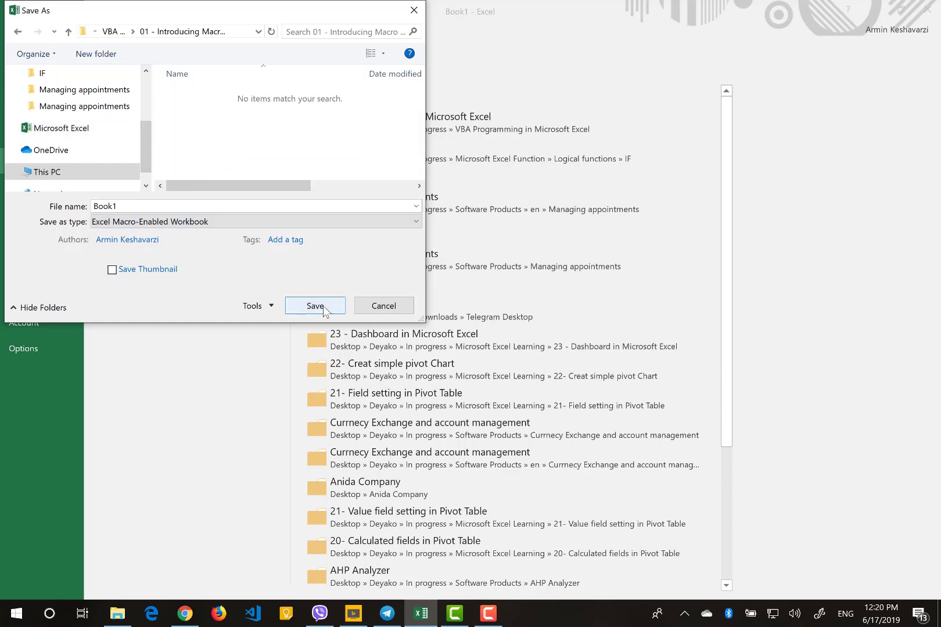
left_click(317, 306)
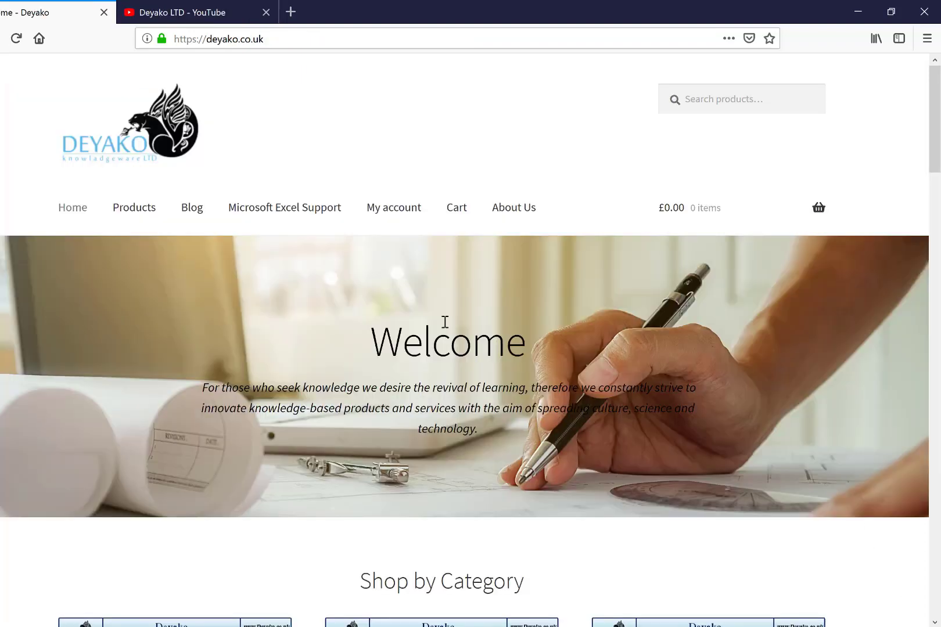
scroll(445, 322, "down", 15)
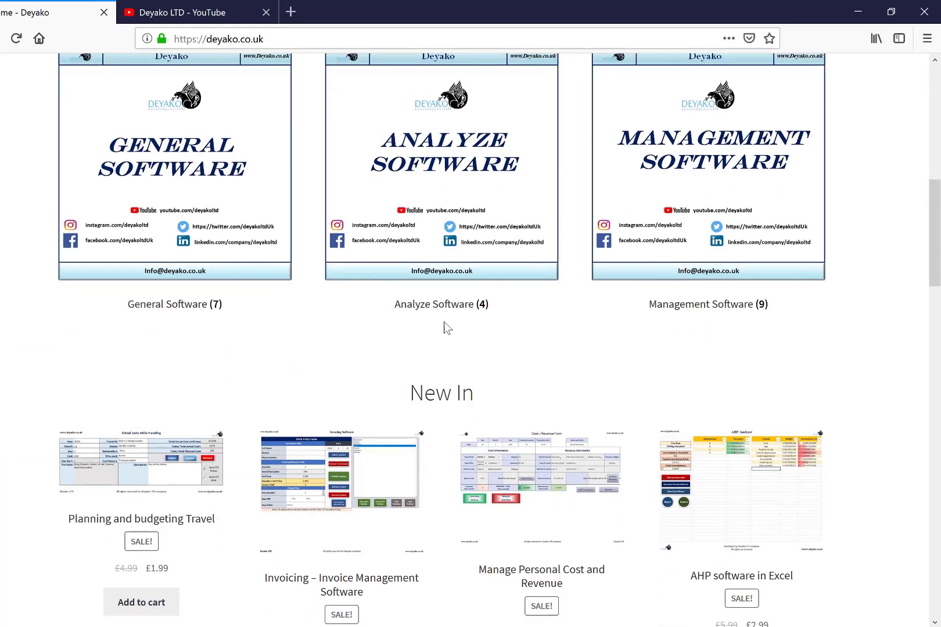